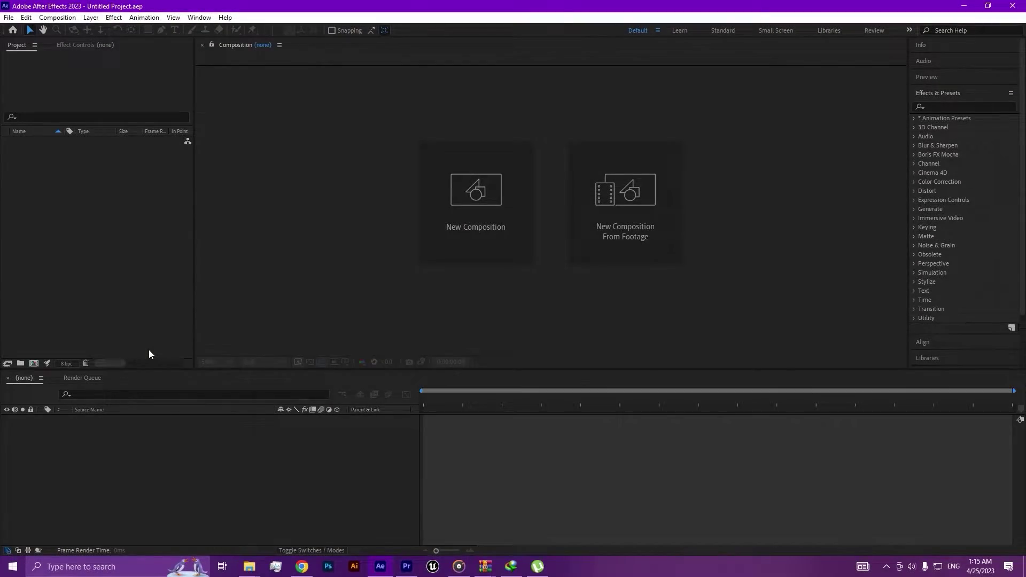
# - Create Comp 1 at HD 1920x1080, 29.97 fps, with a 0;00;30;00 duration
pyautogui.click(470, 209)
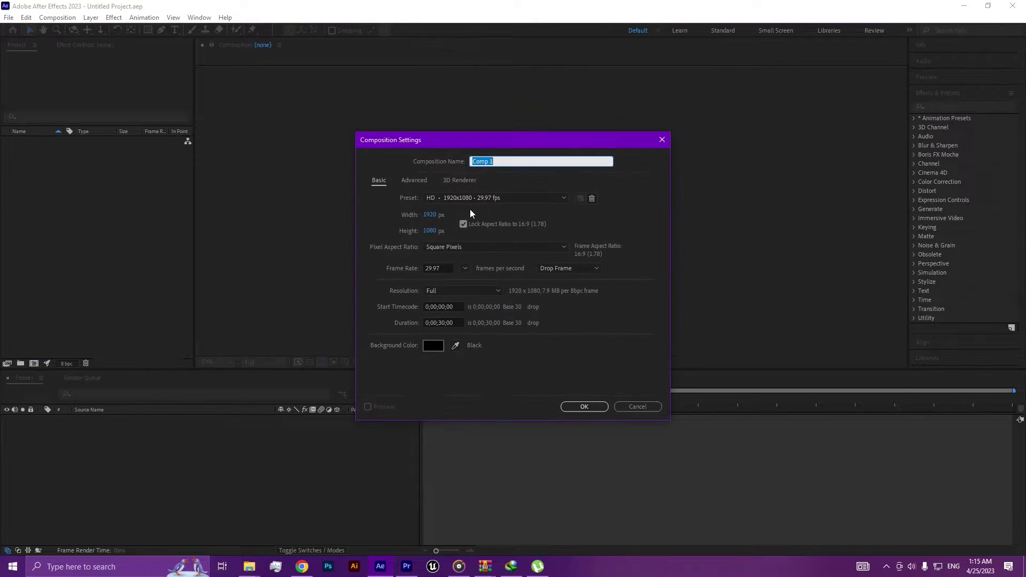
pyautogui.click(441, 323)
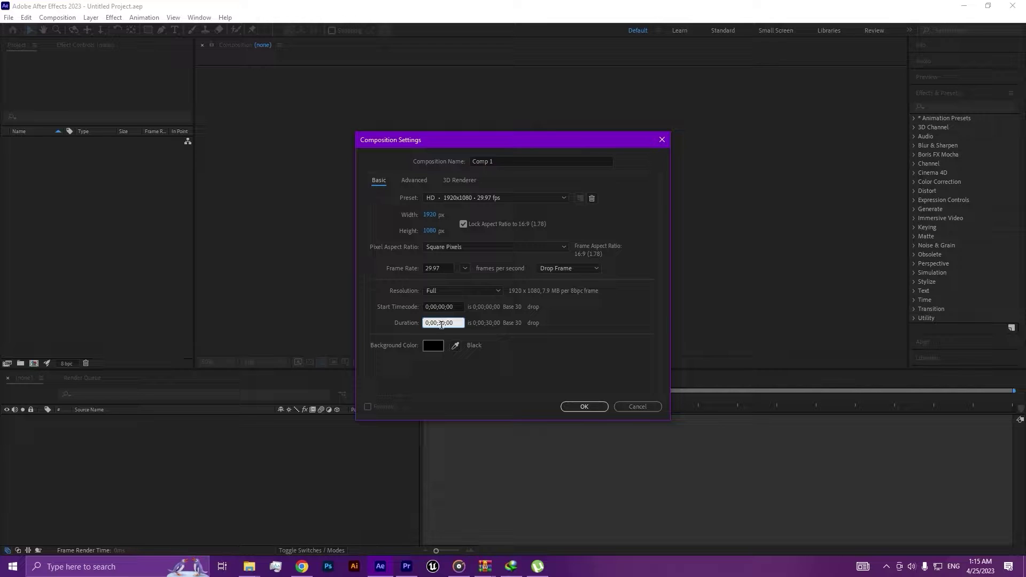
pyautogui.click(584, 407)
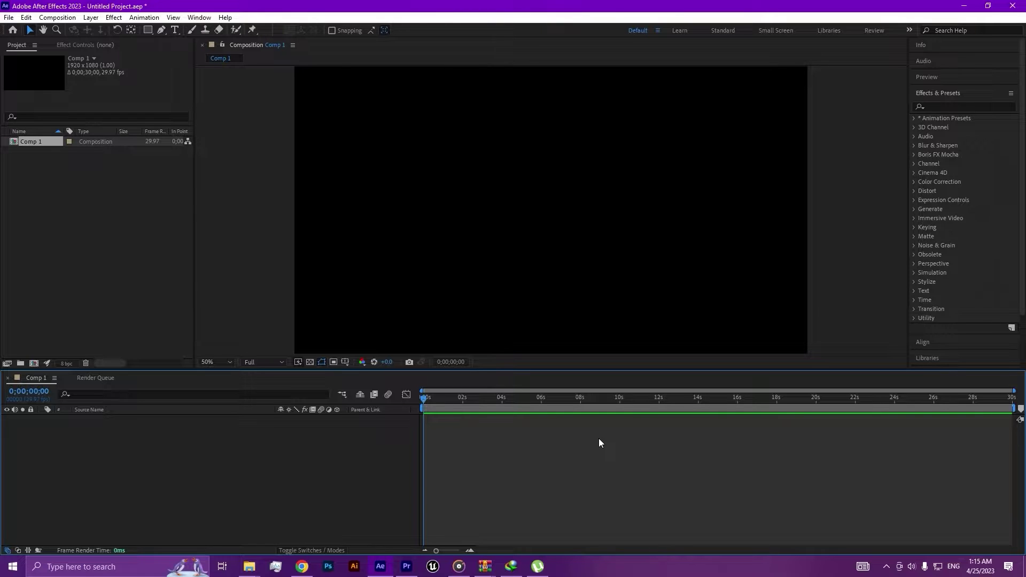
# - Import six image files, including the Yesteryear newspaper, into the project
pyautogui.doubleClick(85, 236)
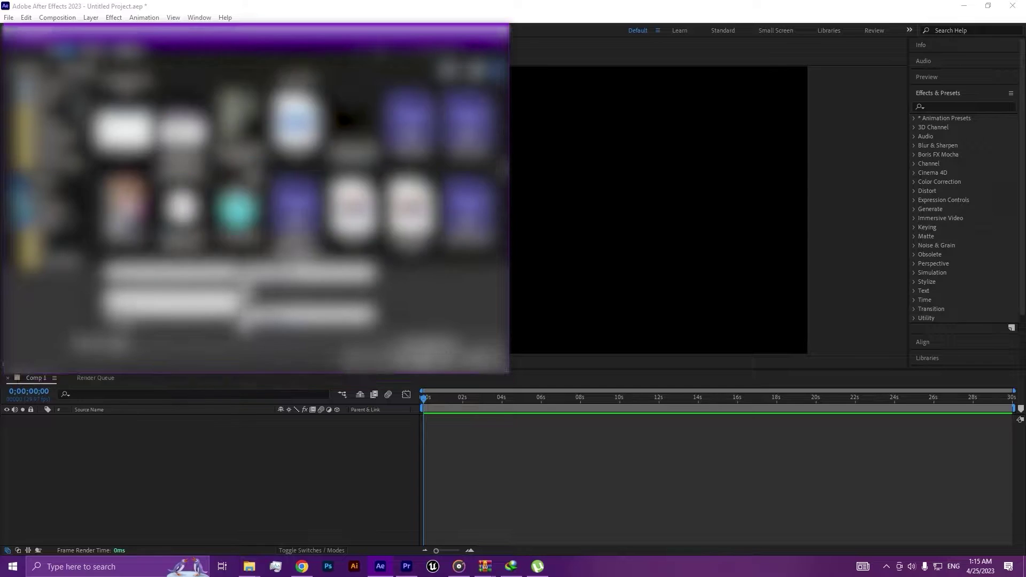
pyautogui.scroll(-2, 257, 201)
pyautogui.scroll(-2, 256, 200)
pyautogui.scroll(-2, 257, 200)
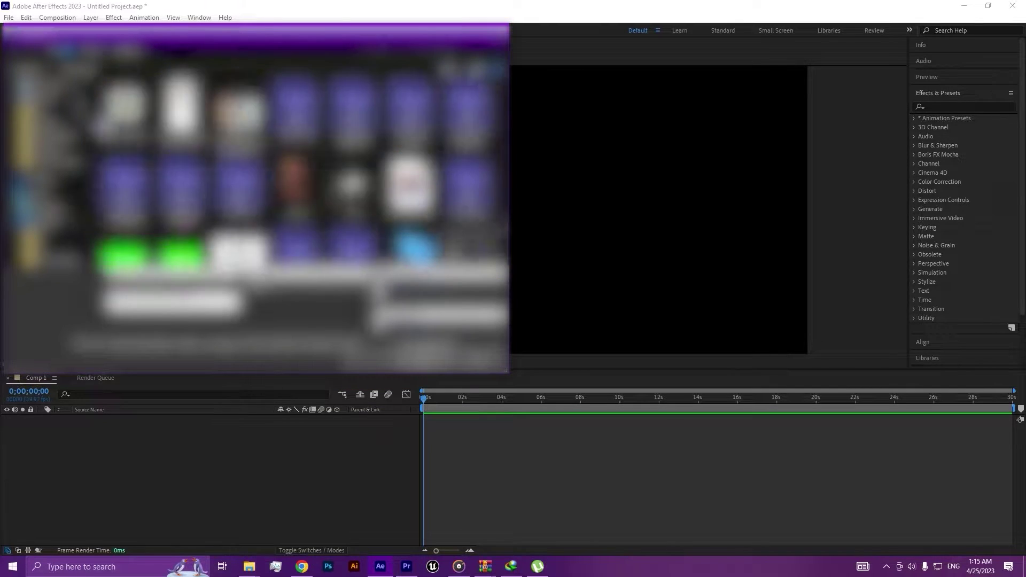
pyautogui.scroll(-2, 257, 200)
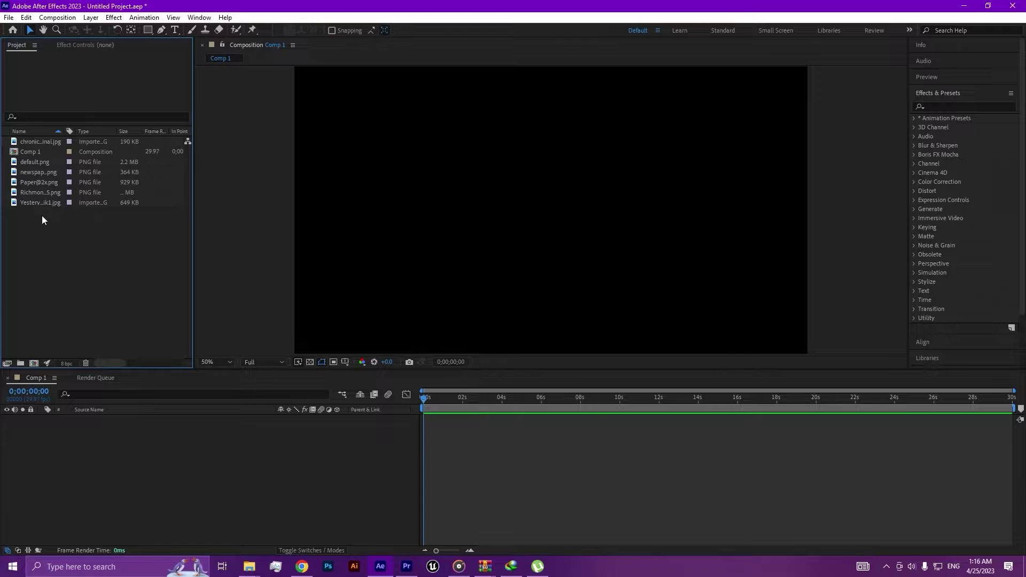
# - Add Yesteryear-OnlinePik1.jpg to Comp 1 and position it left of centre, slightly lower
pyautogui.click(37, 131)
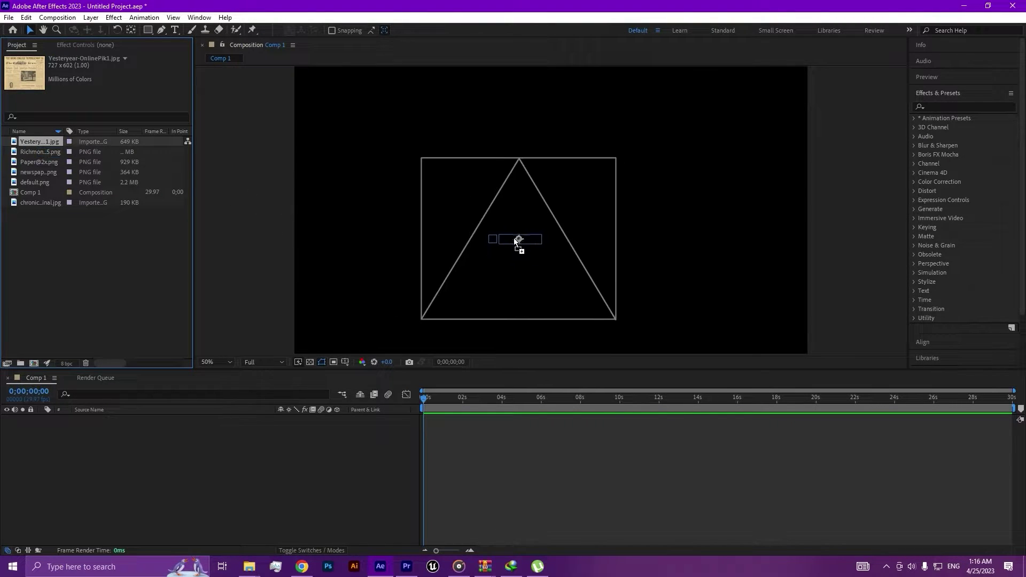
pyautogui.moveTo(37, 141); pyautogui.dragTo(517, 236)
pyautogui.press(',')
pyautogui.press(',')
pyautogui.press('.')
pyautogui.press('.')
pyautogui.press('.')
pyautogui.press(',')
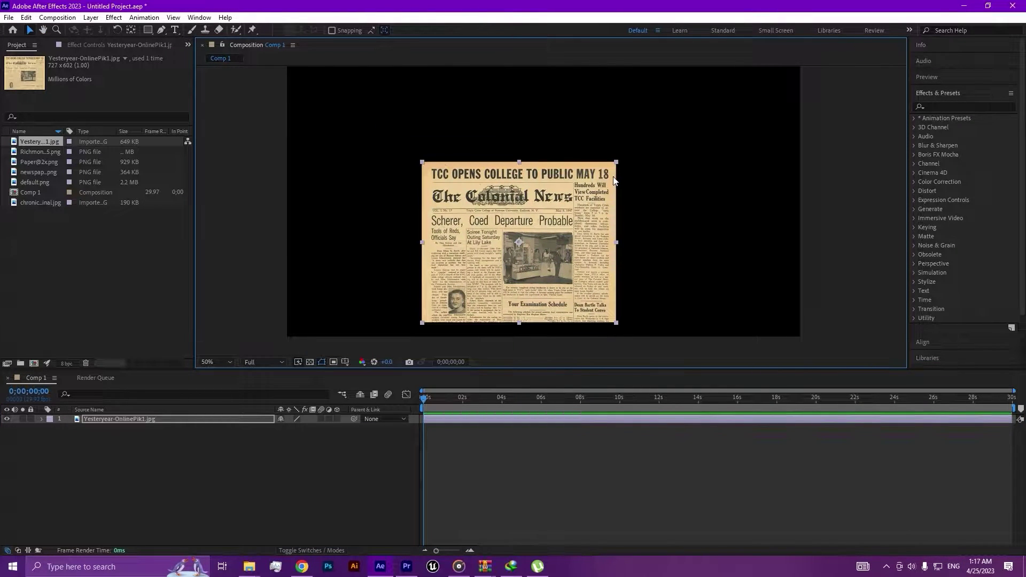
pyautogui.moveTo(549, 197)
pyautogui.mouseDown()
pyautogui.moveTo(533, 234)
pyautogui.moveTo(447, 217)
pyautogui.mouseUp()
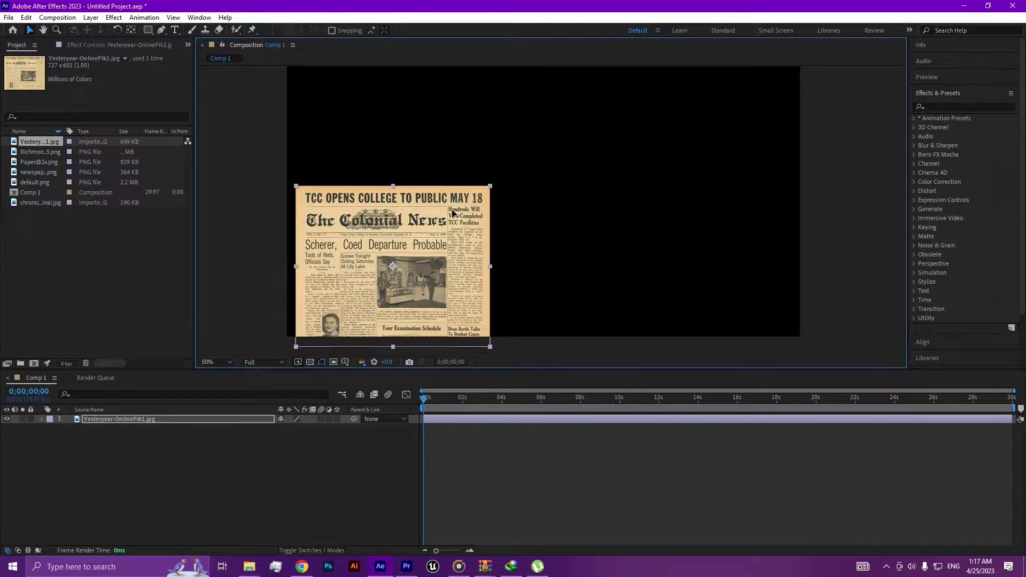
pyautogui.moveTo(447, 217); pyautogui.dragTo(452, 213)
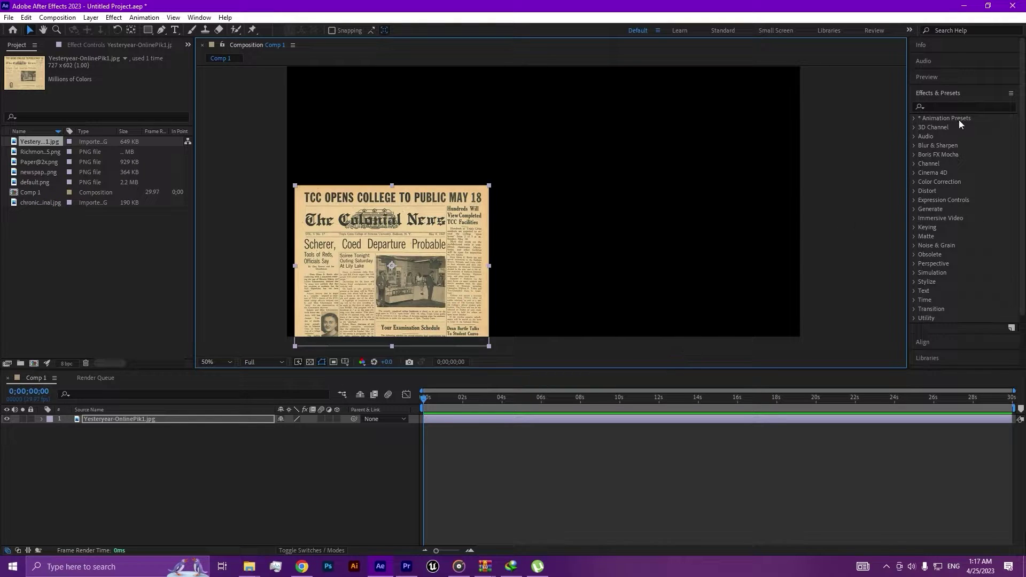
# - Apply CC Page Turn, set Controls to Top Right Corner, and leave the page flat
pyautogui.click(951, 107)
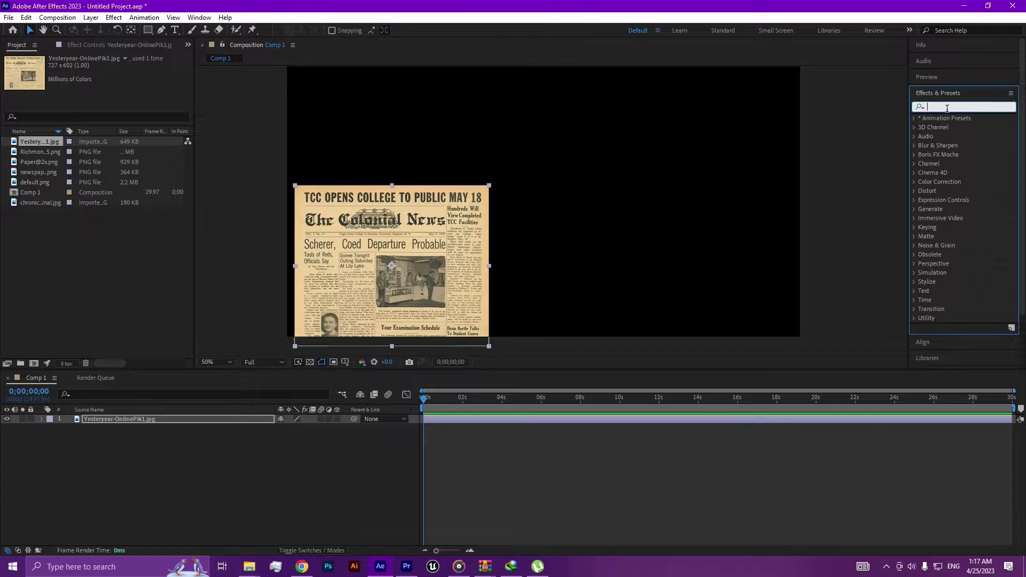
pyautogui.write('cc')
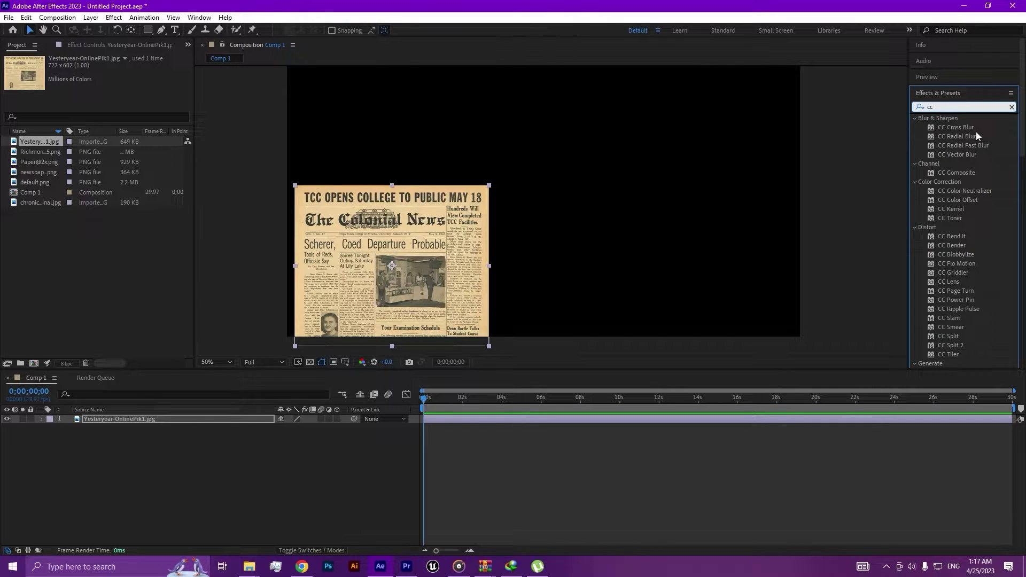
pyautogui.write(' pa')
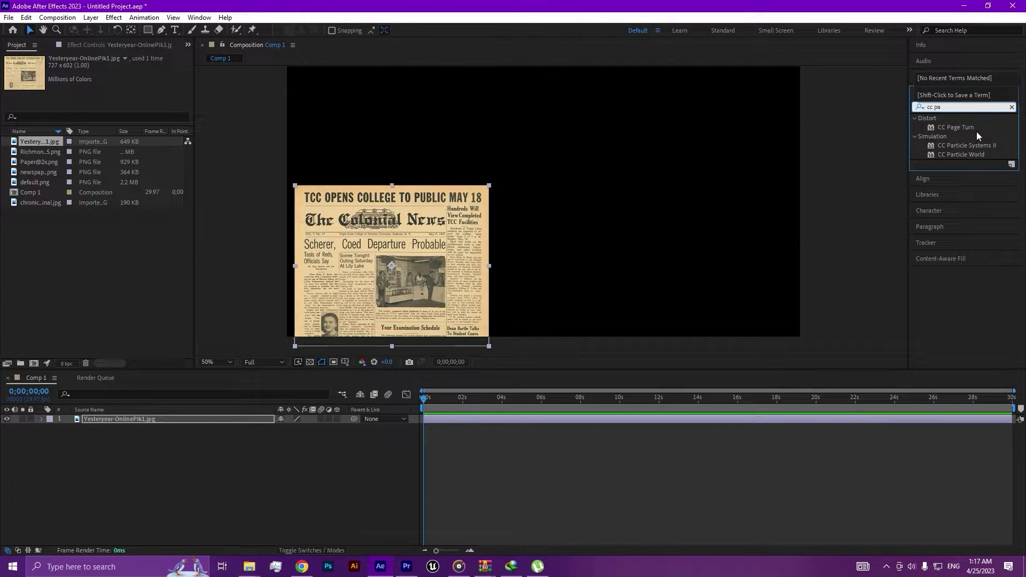
pyautogui.doubleClick(967, 126)
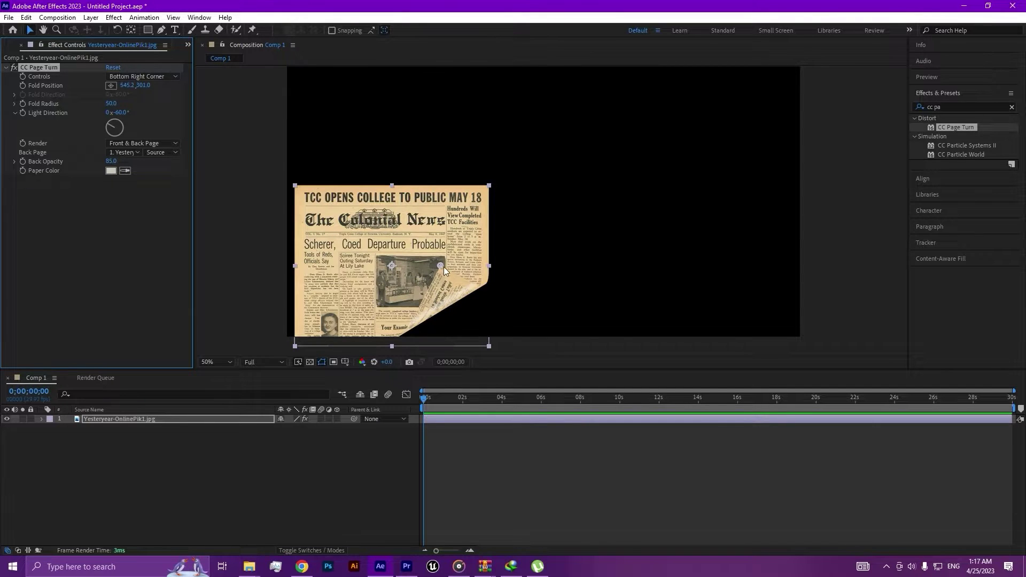
pyautogui.moveTo(444, 266); pyautogui.dragTo(446, 276)
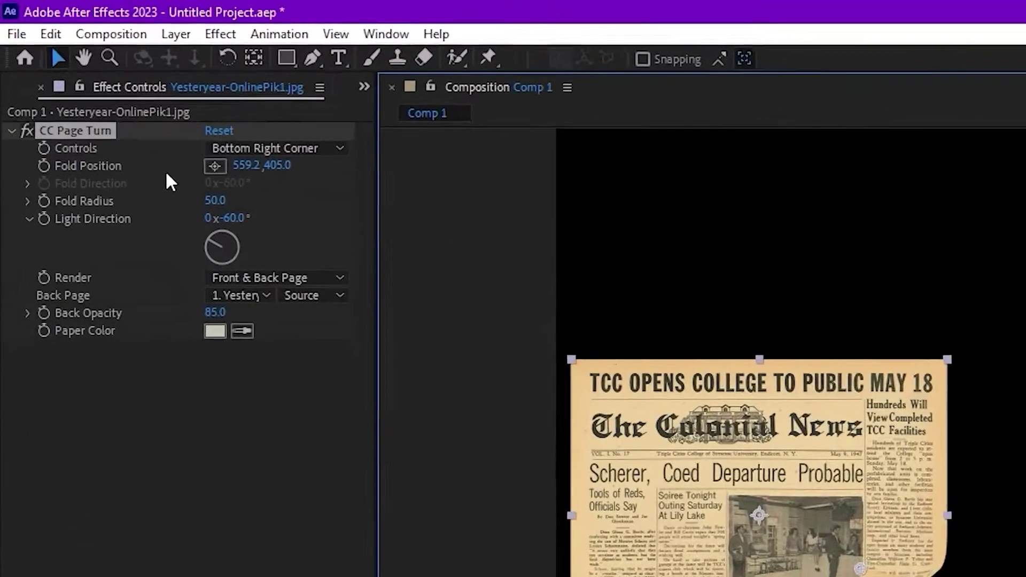
pyautogui.click(258, 149)
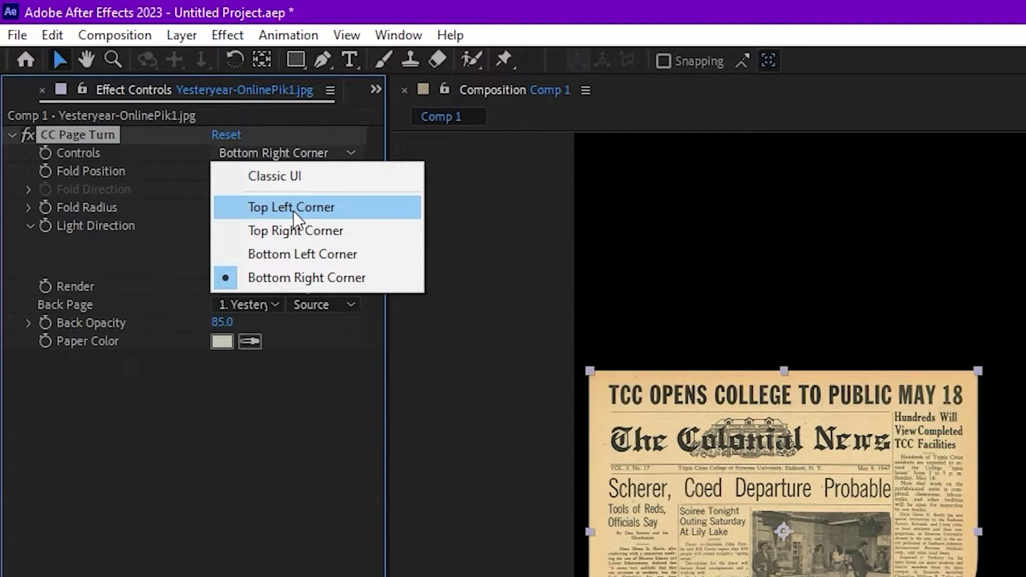
pyautogui.click(297, 231)
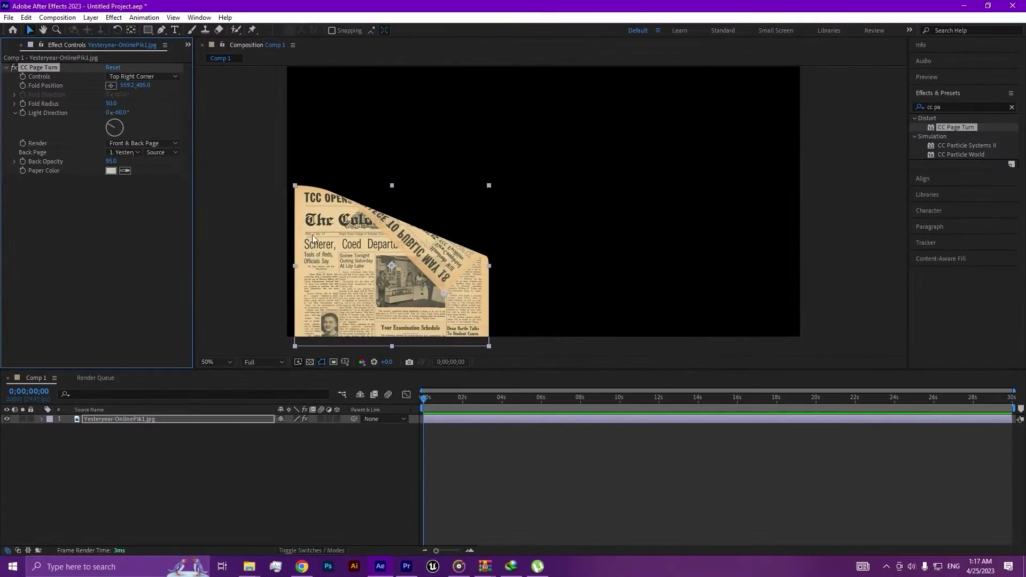
pyautogui.moveTo(447, 293)
pyautogui.mouseDown()
pyautogui.moveTo(311, 278)
pyautogui.moveTo(494, 194)
pyautogui.mouseUp()
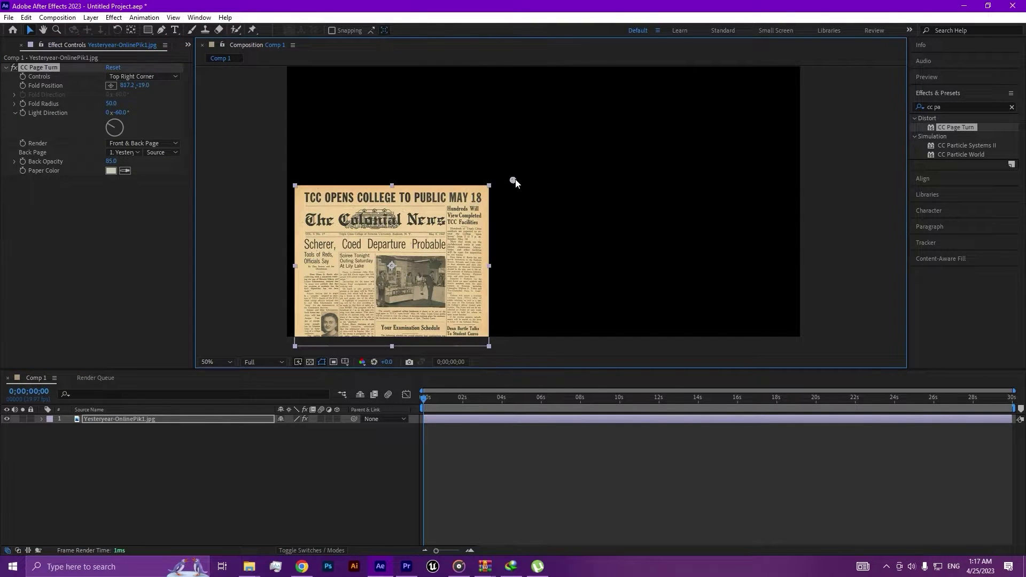
pyautogui.keyDown('alt'); pyautogui.scroll(5, 434, 404); pyautogui.keyUp('alt')
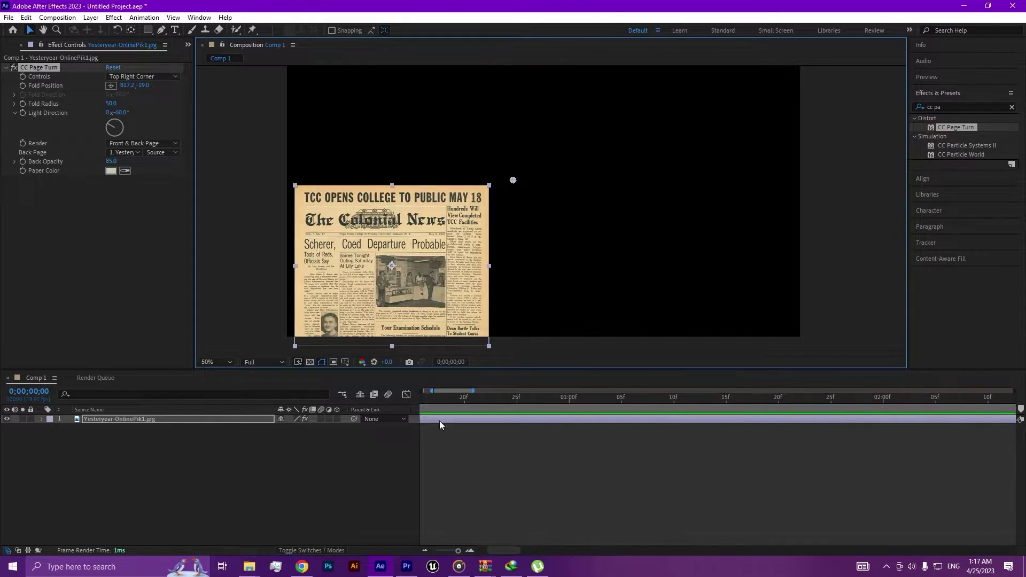
pyautogui.moveTo(516, 552); pyautogui.dragTo(506, 552)
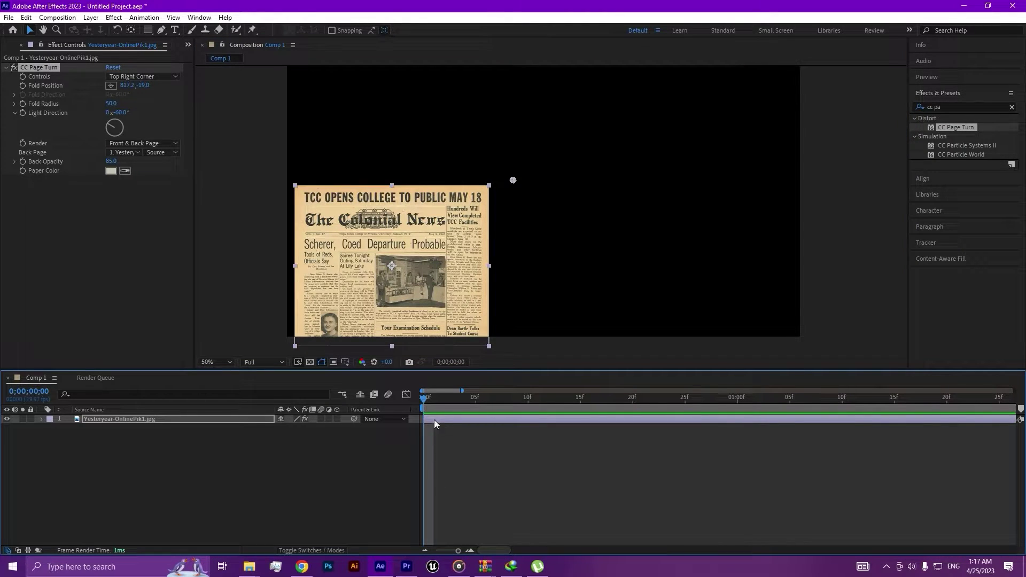
# - Keyframe Fold Position at frame 10, then nudge the newspaper slightly left near frame 0
pyautogui.moveTo(437, 399); pyautogui.dragTo(528, 399)
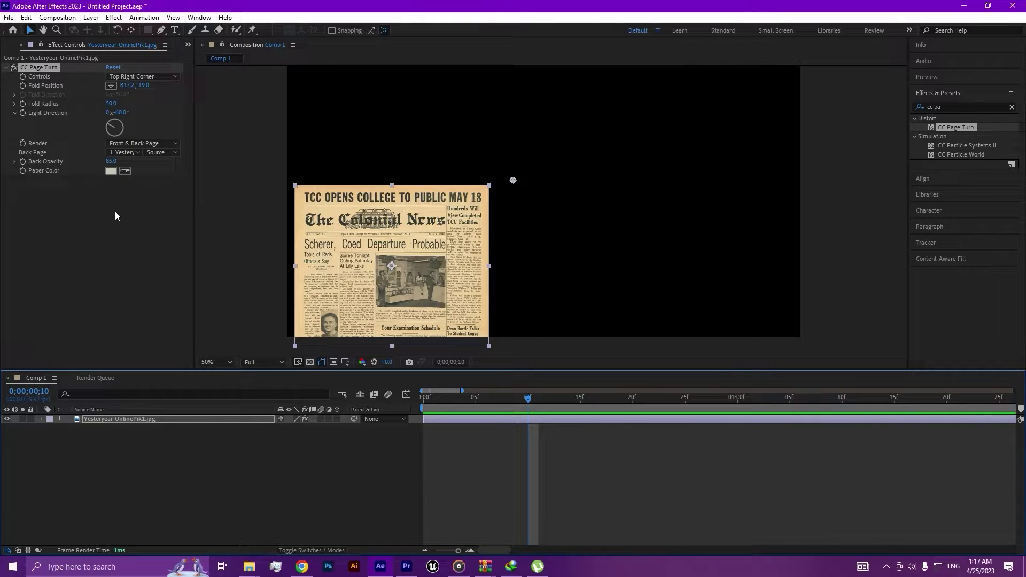
pyautogui.click(24, 85)
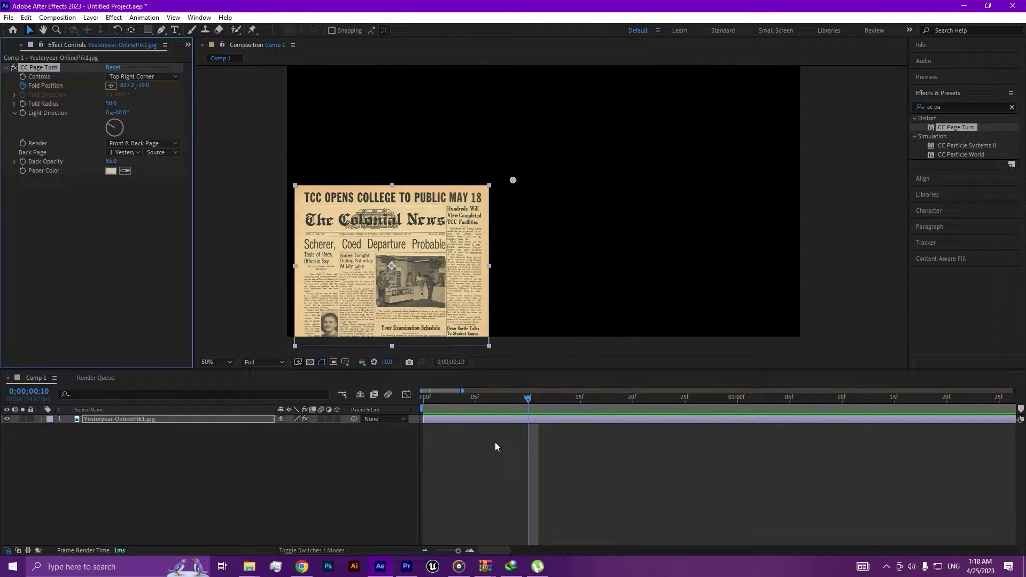
pyautogui.press('u')
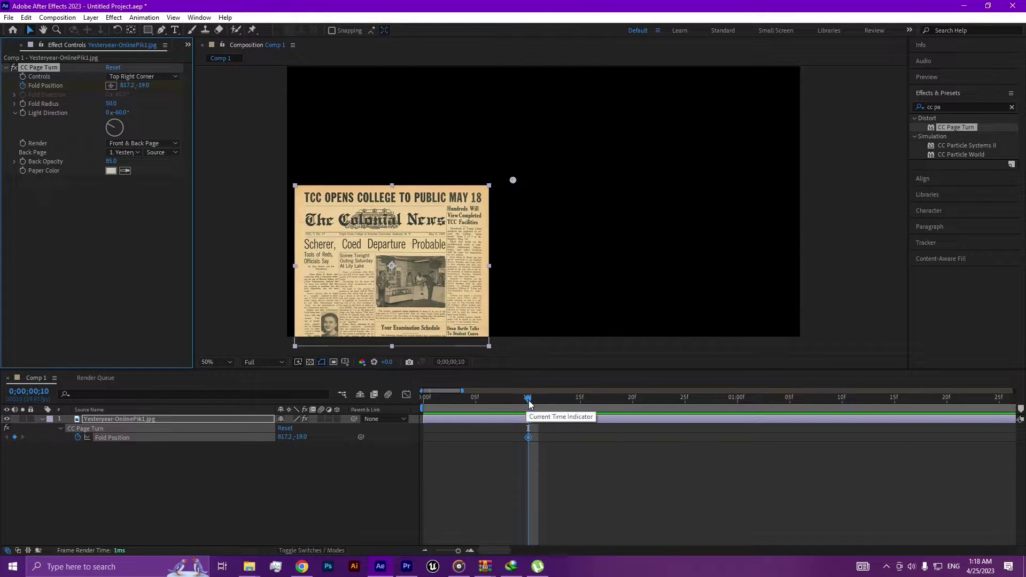
pyautogui.moveTo(528, 398)
pyautogui.mouseDown()
pyautogui.moveTo(487, 420)
pyautogui.moveTo(422, 430)
pyautogui.mouseUp()
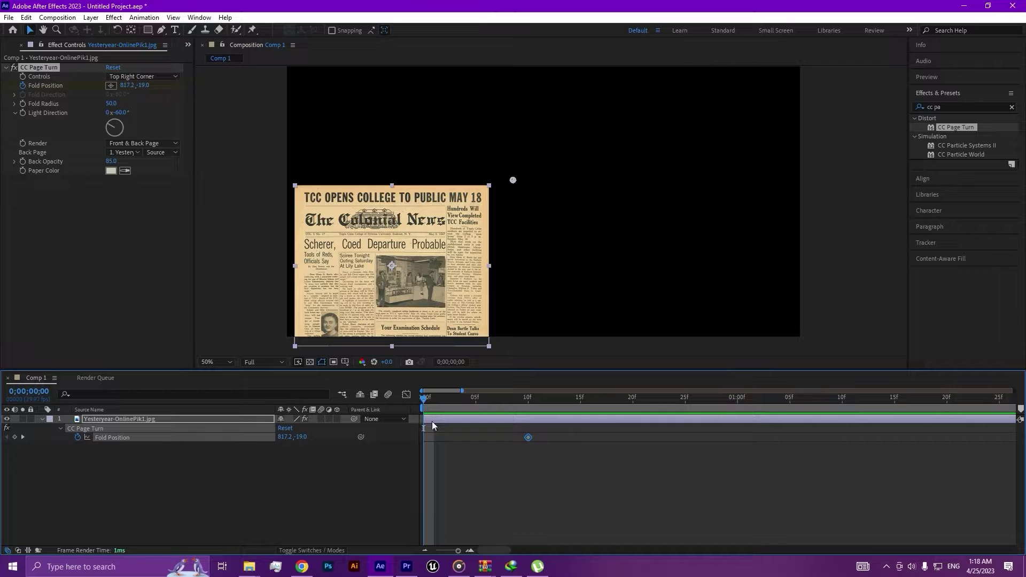
pyautogui.moveTo(405, 229); pyautogui.dragTo(395, 232)
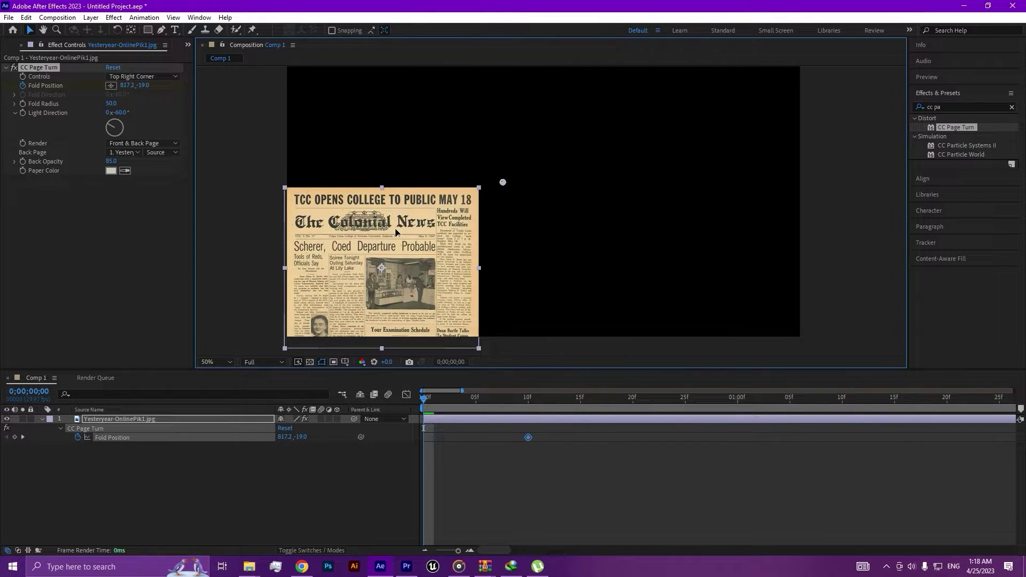
pyautogui.click(164, 422)
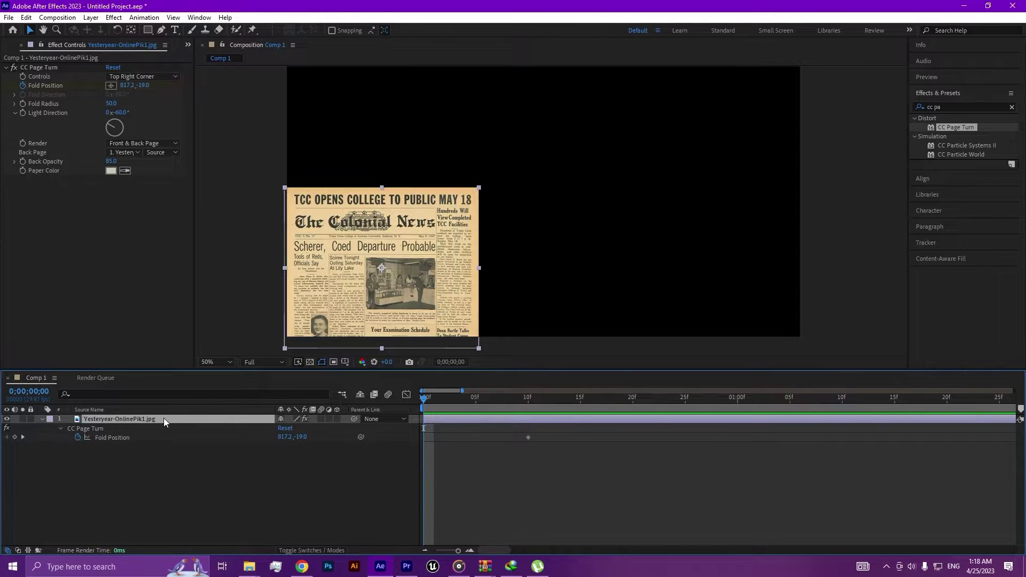
# - Rotate the newspaper layer to 27 degrees and shift it slightly down and left
pyautogui.press('r')
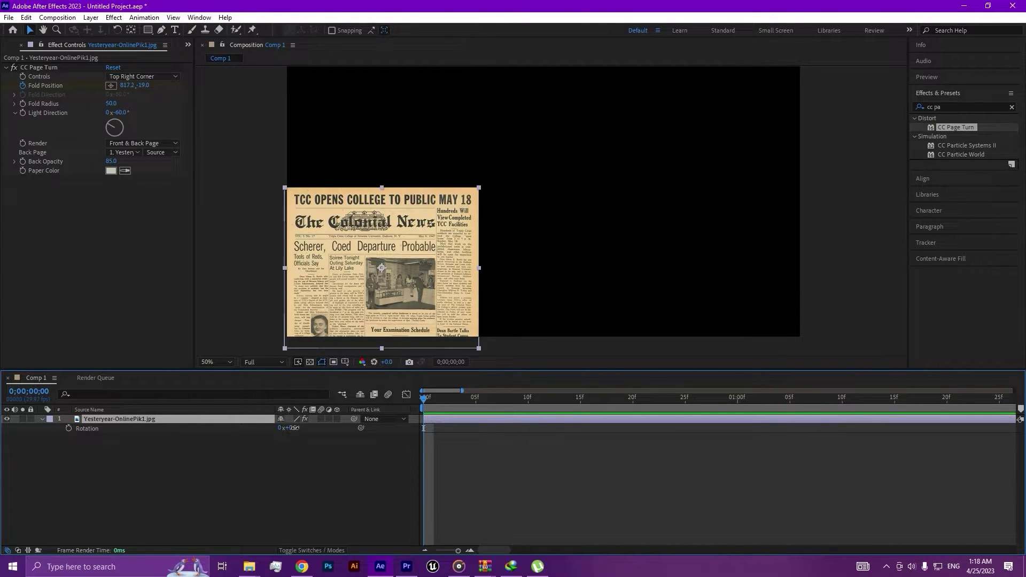
pyautogui.moveTo(293, 428); pyautogui.dragTo(313, 428)
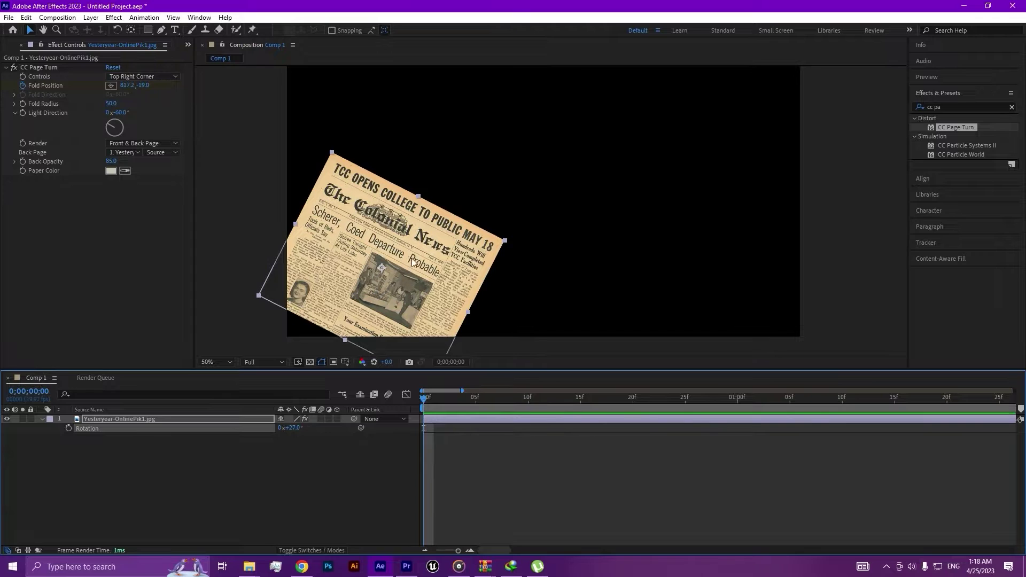
pyautogui.click(388, 285)
pyautogui.moveTo(389, 285); pyautogui.dragTo(385, 293)
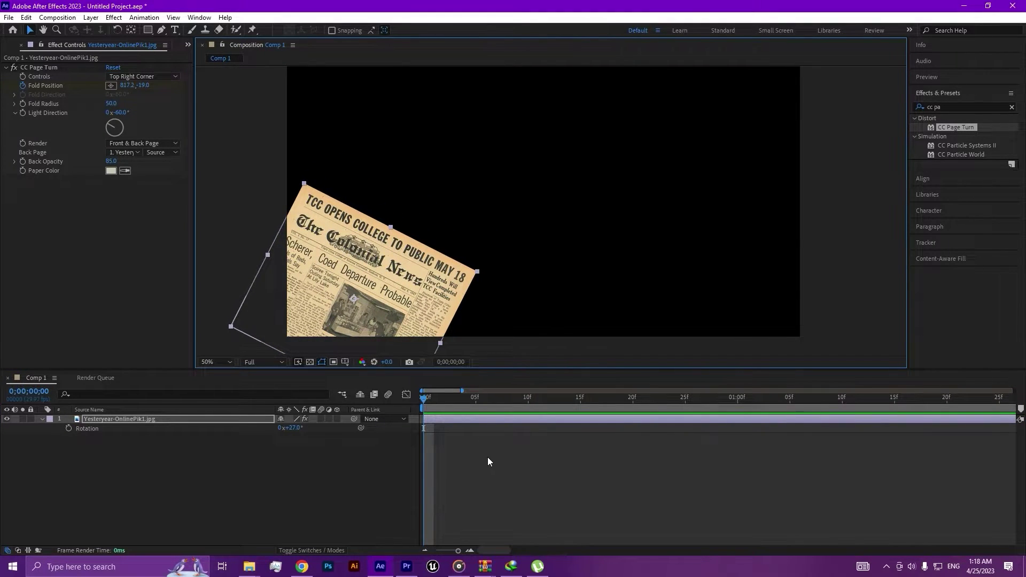
pyautogui.press('u')
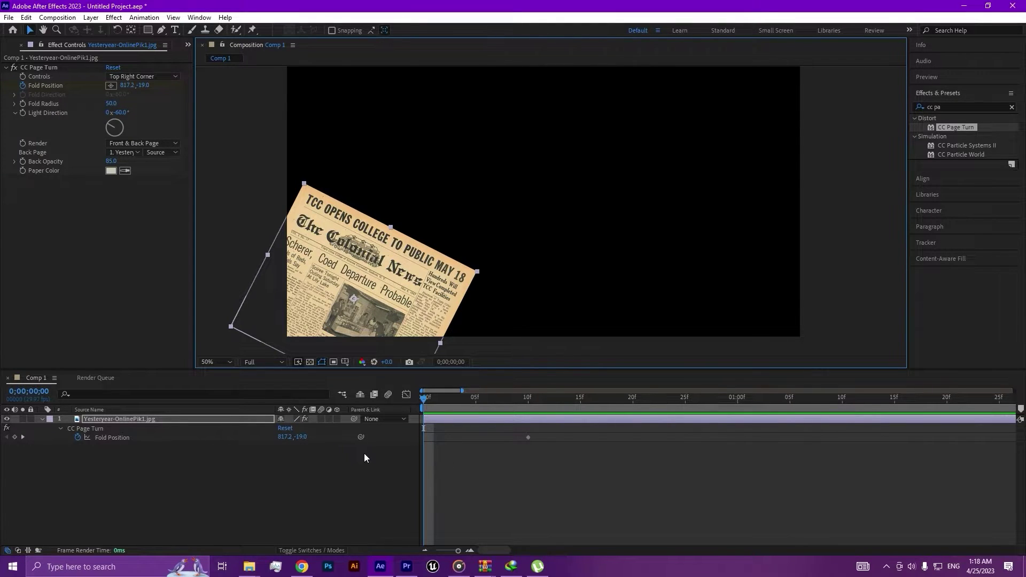
pyautogui.moveTo(441, 206); pyautogui.dragTo(447, 133)
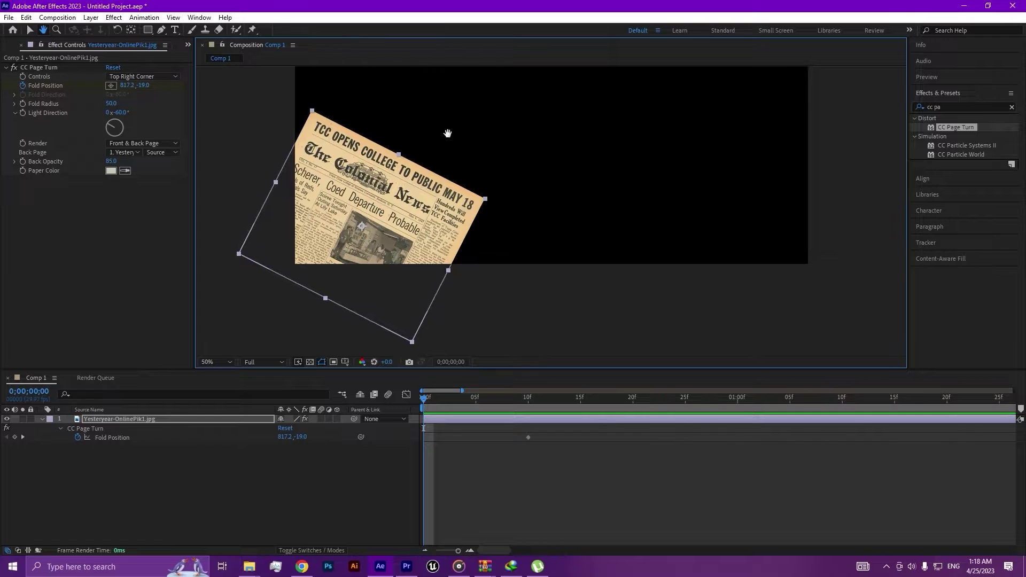
# - Add a frame-0 Fold Position keyframe with the page curled fully off the lower left
pyautogui.click(68, 88)
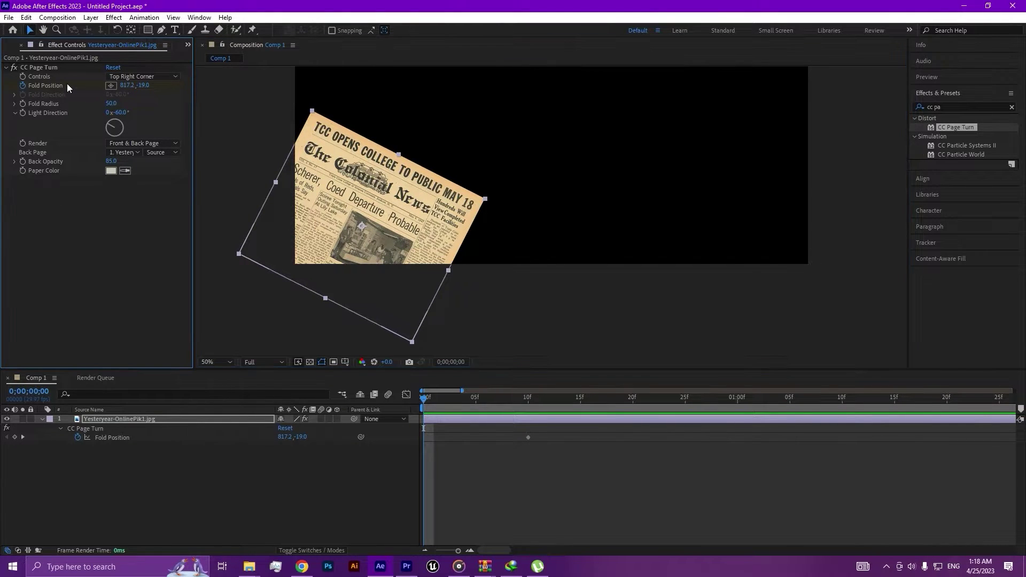
pyautogui.moveTo(507, 203); pyautogui.dragTo(507, 208)
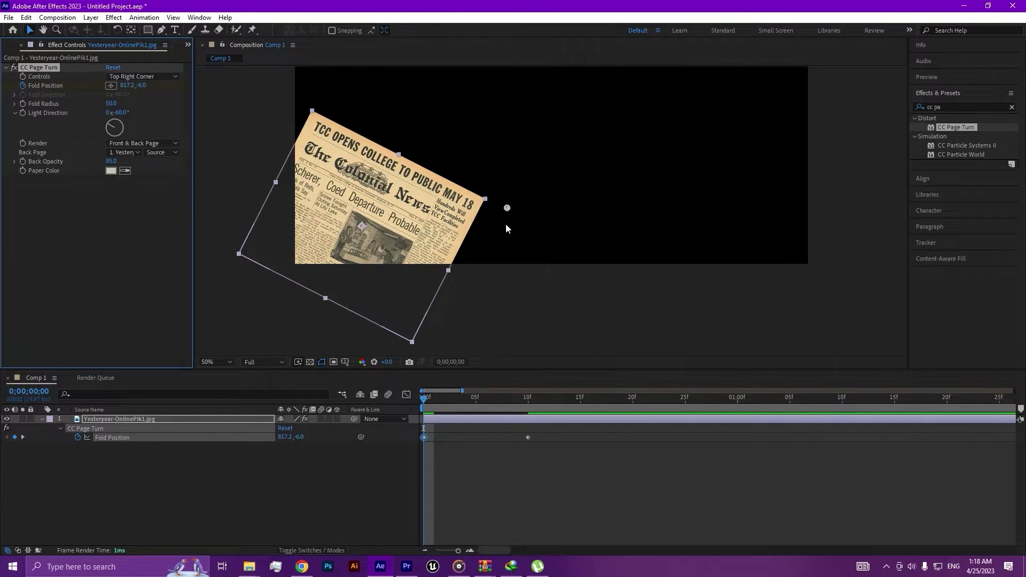
pyautogui.moveTo(507, 212)
pyautogui.mouseDown()
pyautogui.moveTo(309, 273)
pyautogui.moveTo(188, 343)
pyautogui.mouseUp()
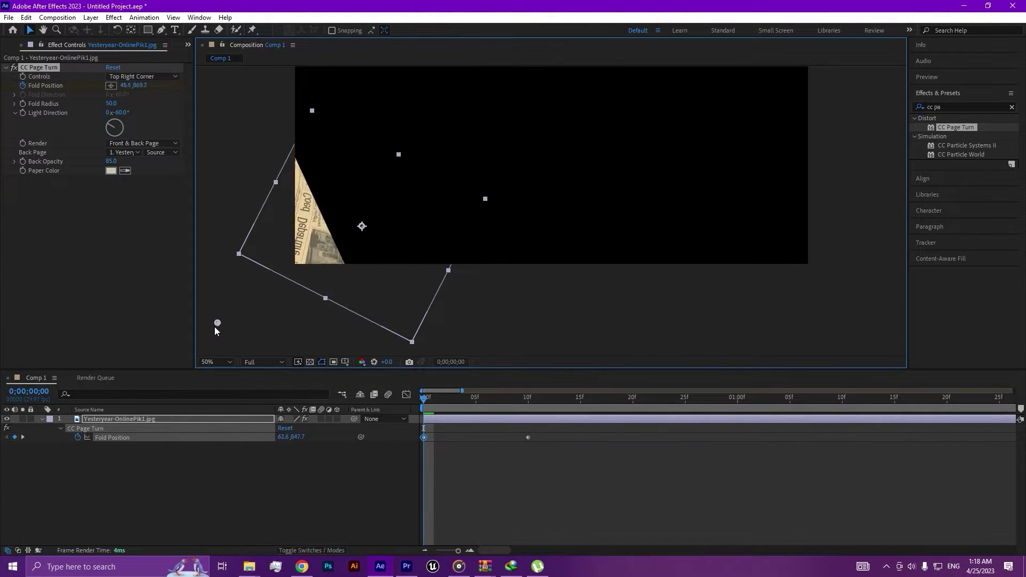
pyautogui.moveTo(188, 343); pyautogui.dragTo(116, 373)
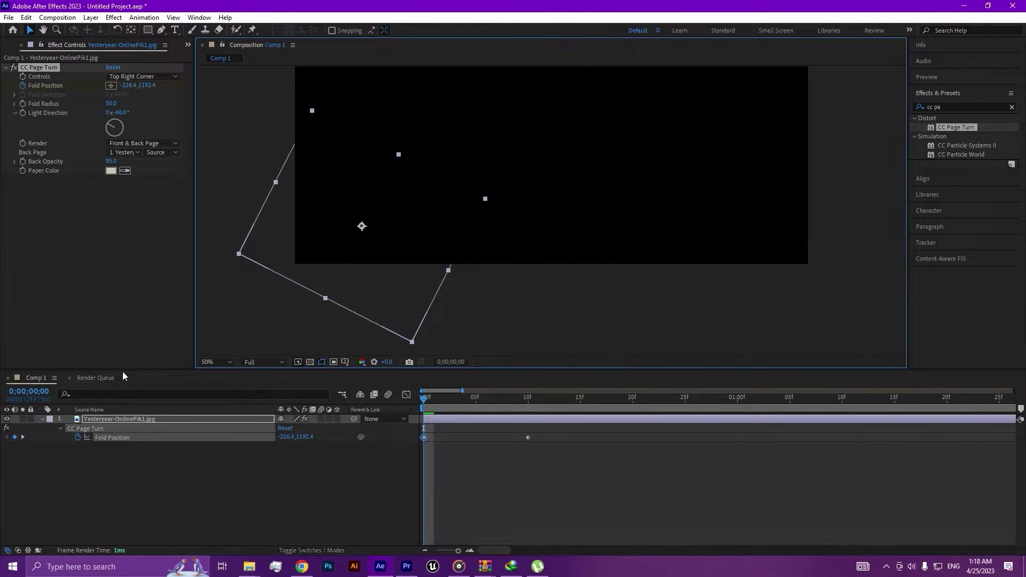
pyautogui.moveTo(606, 484); pyautogui.dragTo(402, 441)
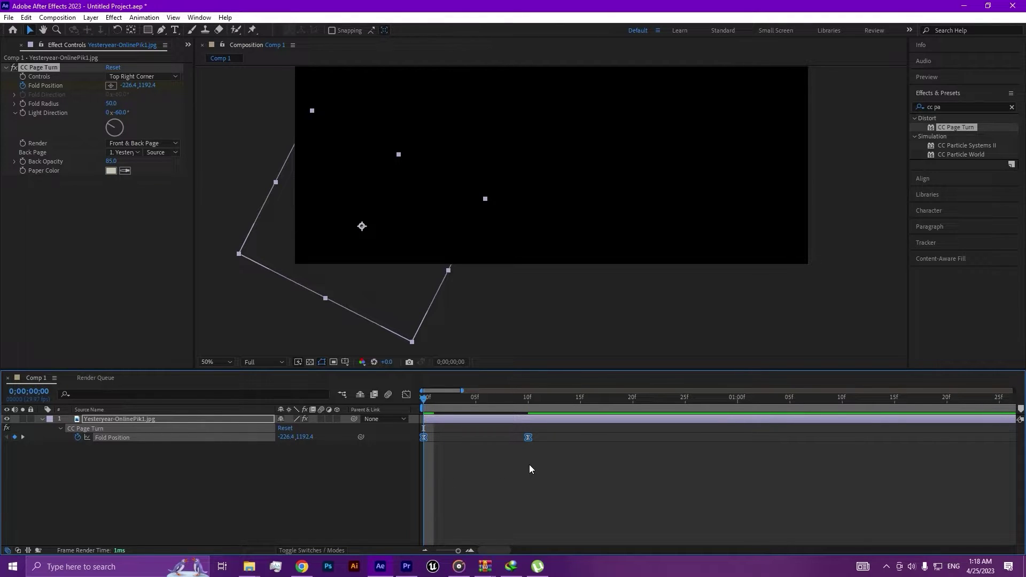
# - Preview the page-turn animation and set the viewer magnification to Fit
pyautogui.click(350, 502)
pyautogui.press('space')
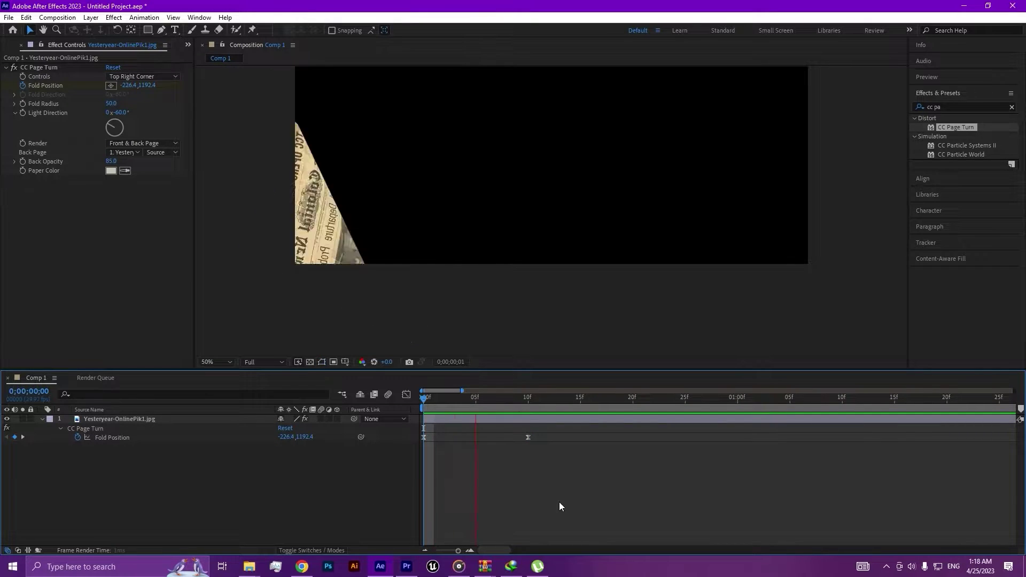
pyautogui.press('space')
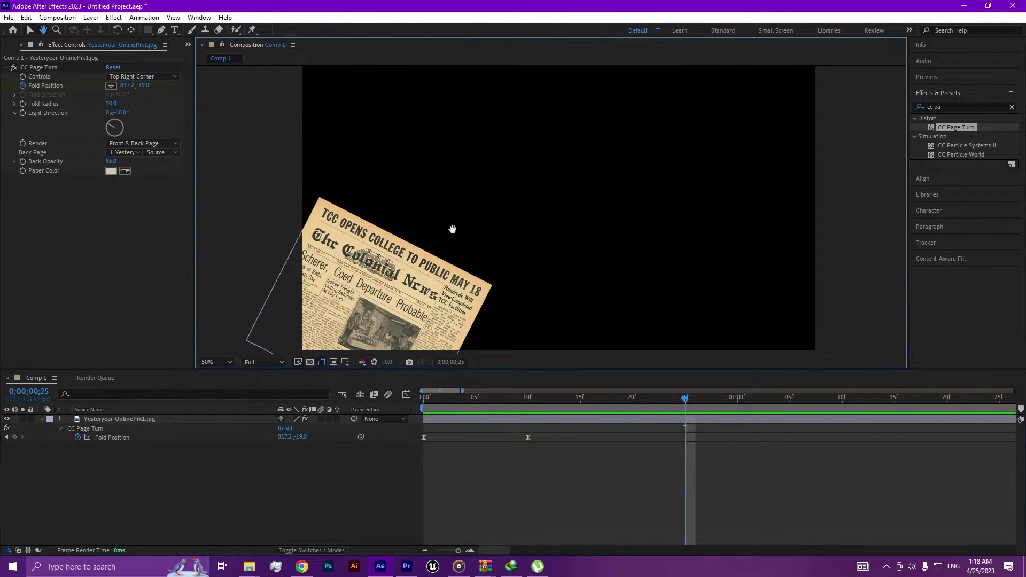
pyautogui.scroll(-2, 527, 213)
pyautogui.moveTo(527, 214); pyautogui.dragTo(483, 207)
pyautogui.scroll(2, 499, 251)
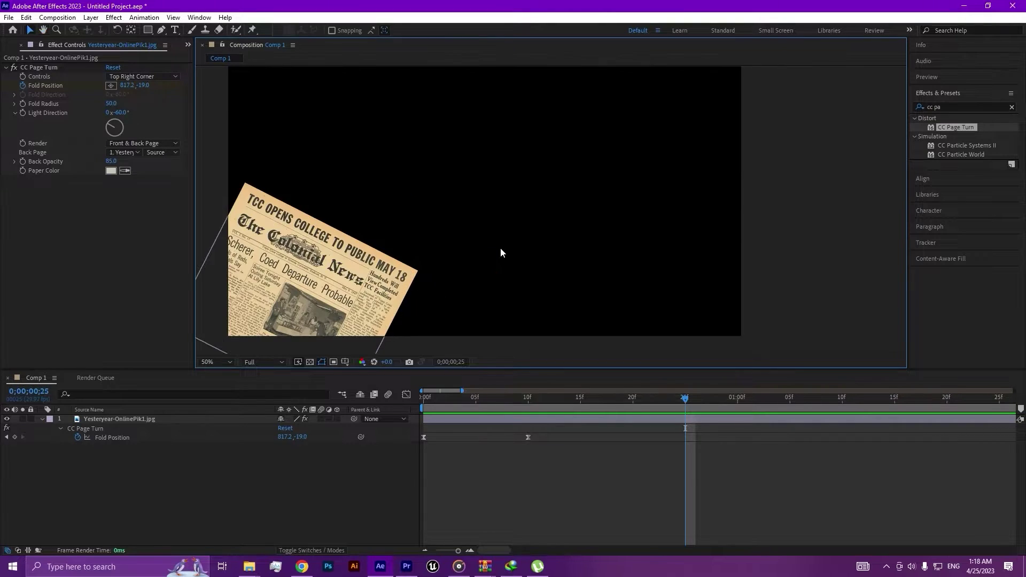
pyautogui.moveTo(495, 249); pyautogui.dragTo(513, 268)
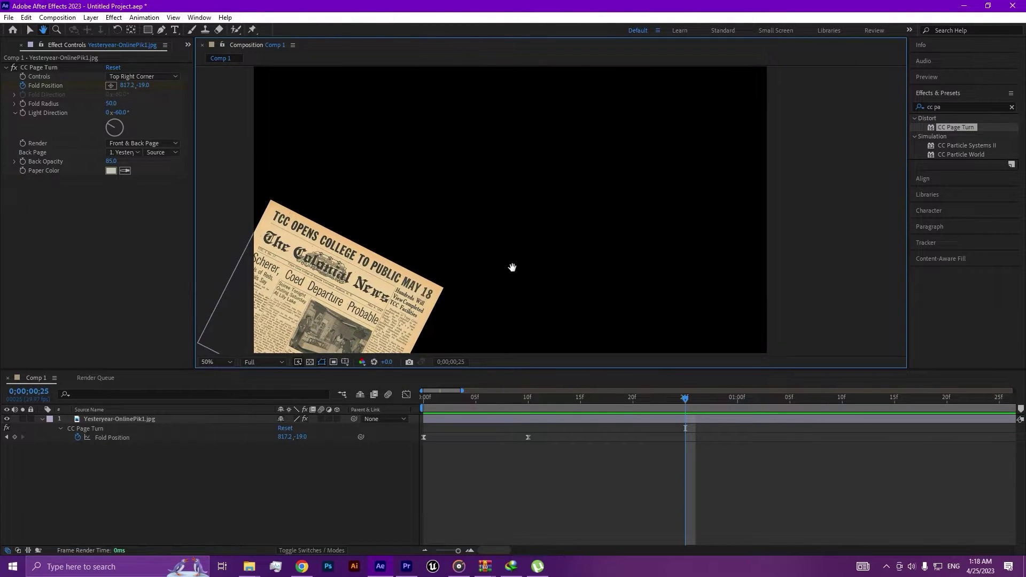
pyautogui.click(214, 364)
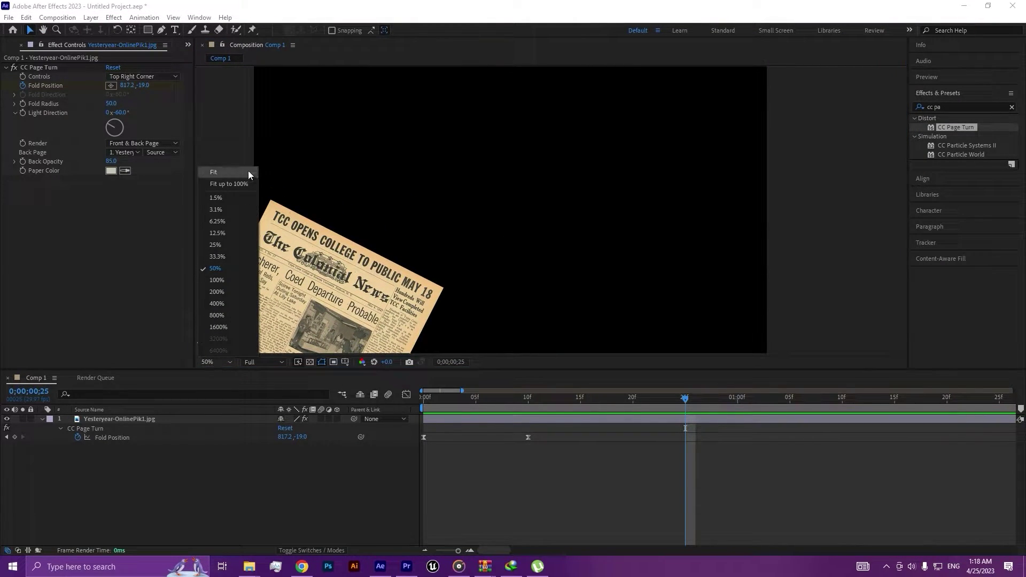
pyautogui.click(249, 173)
pyautogui.click(458, 399)
pyautogui.press('space')
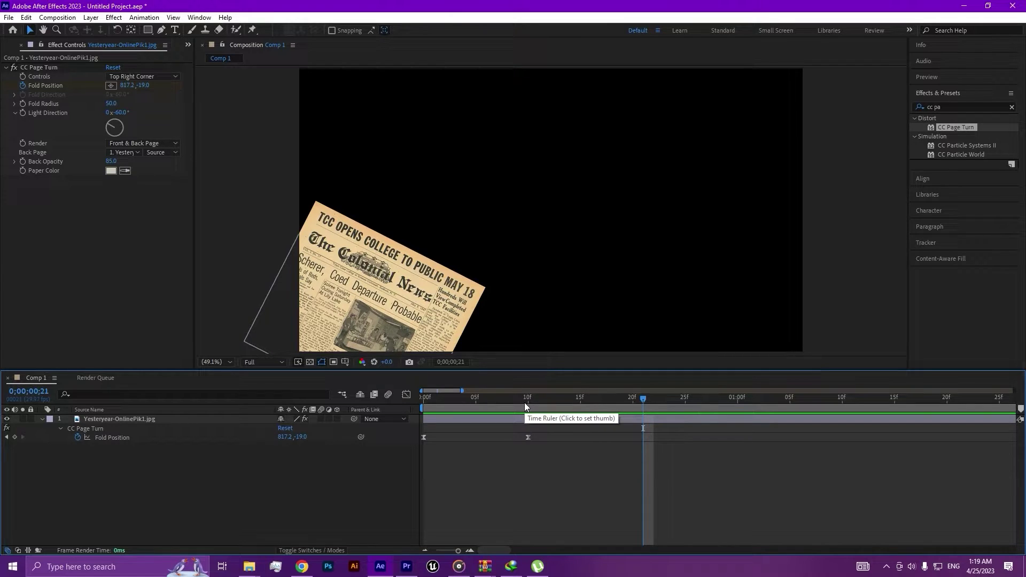
# - Scrub the opening frames and preview the six-image newspaper collage
pyautogui.moveTo(529, 407); pyautogui.dragTo(531, 432)
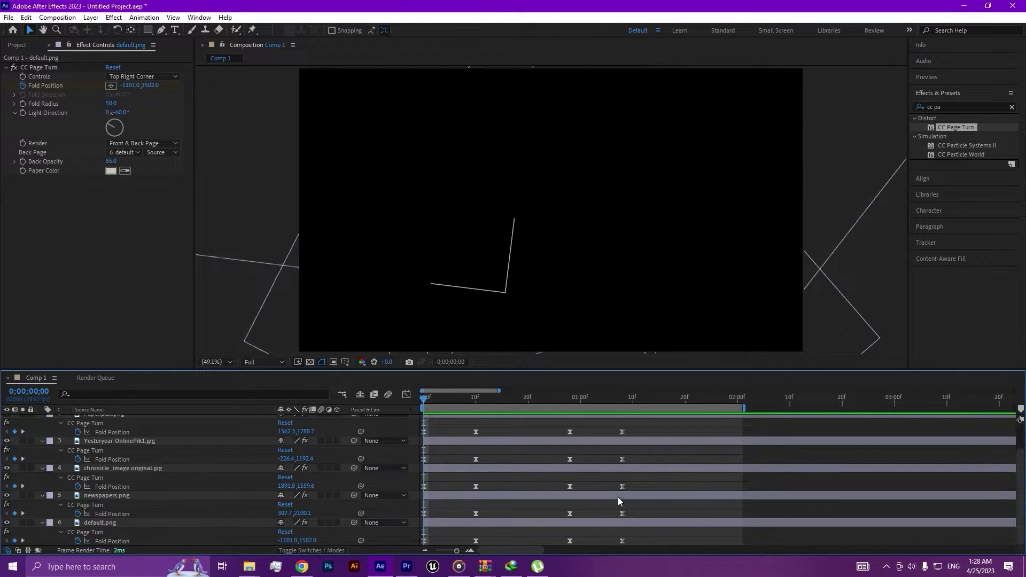
pyautogui.press('space')
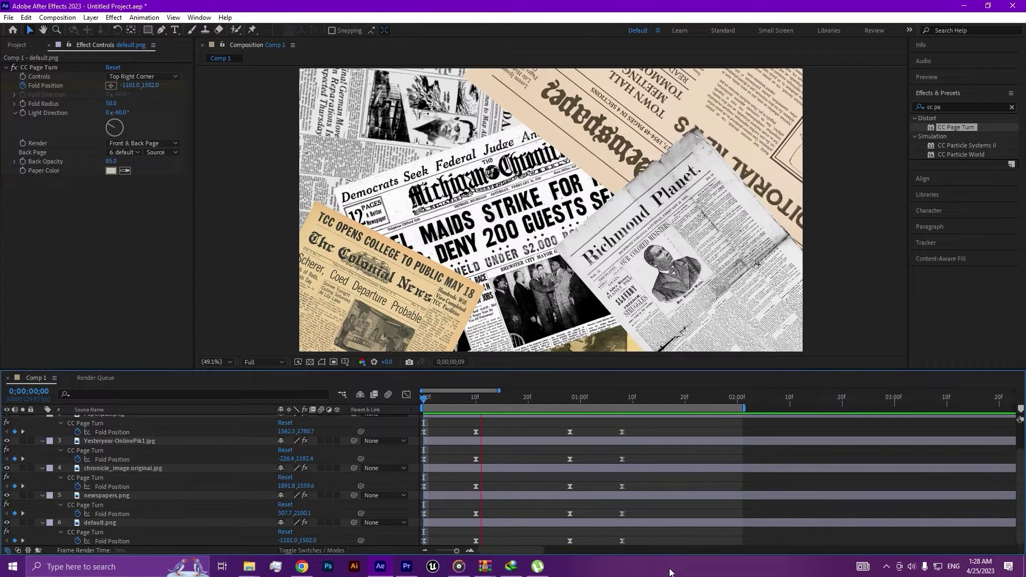
# - Replay the collage preview and stop it partway through
pyautogui.press('space')
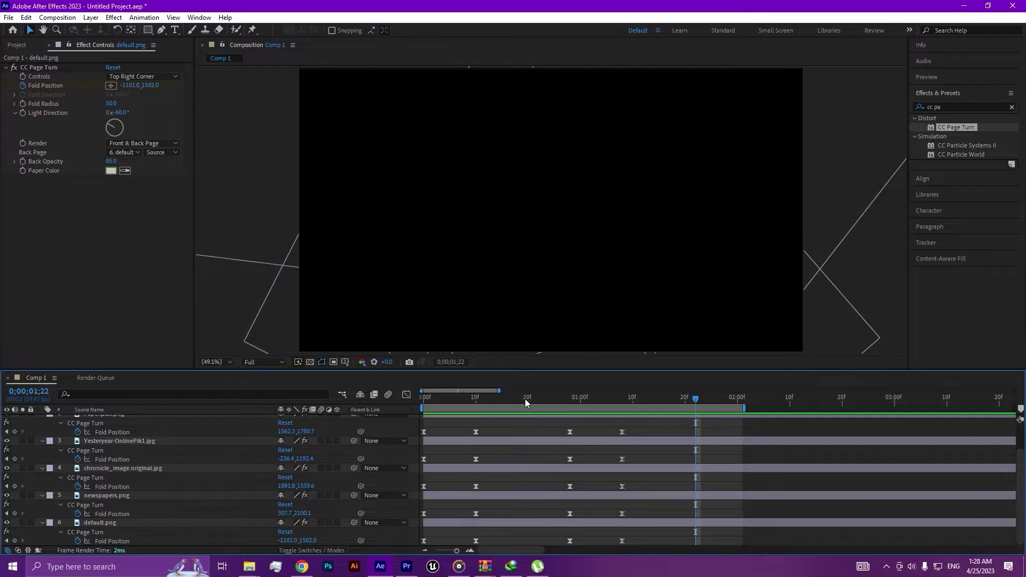
pyautogui.press('space')
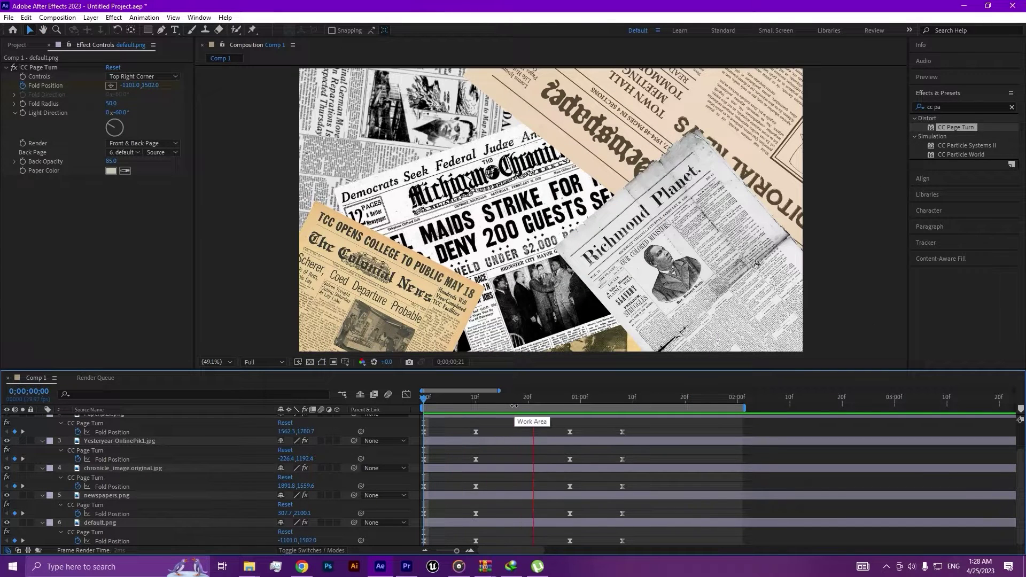
pyautogui.press('space')
pyautogui.scroll(-2, 552, 252)
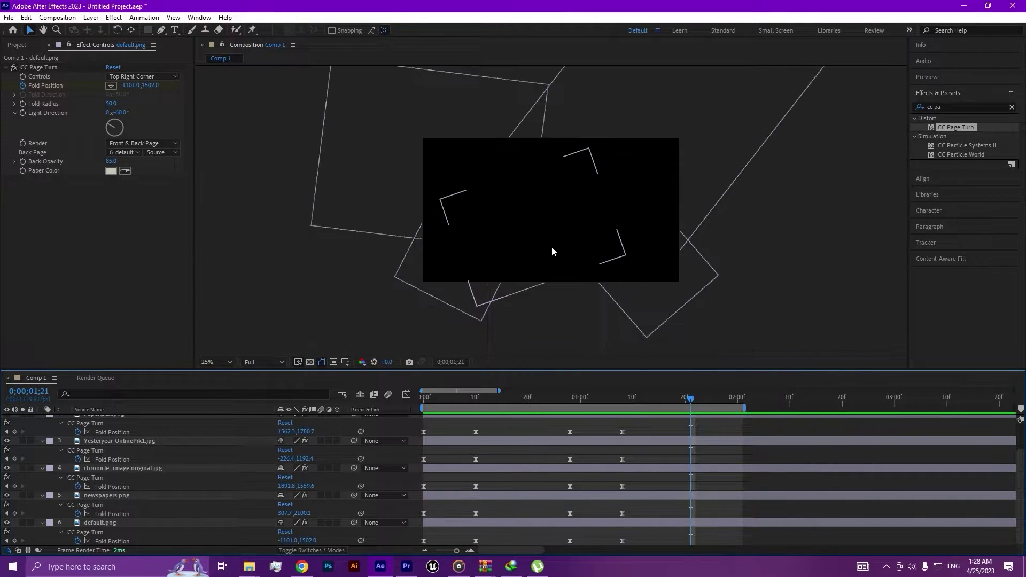
pyautogui.click(340, 297)
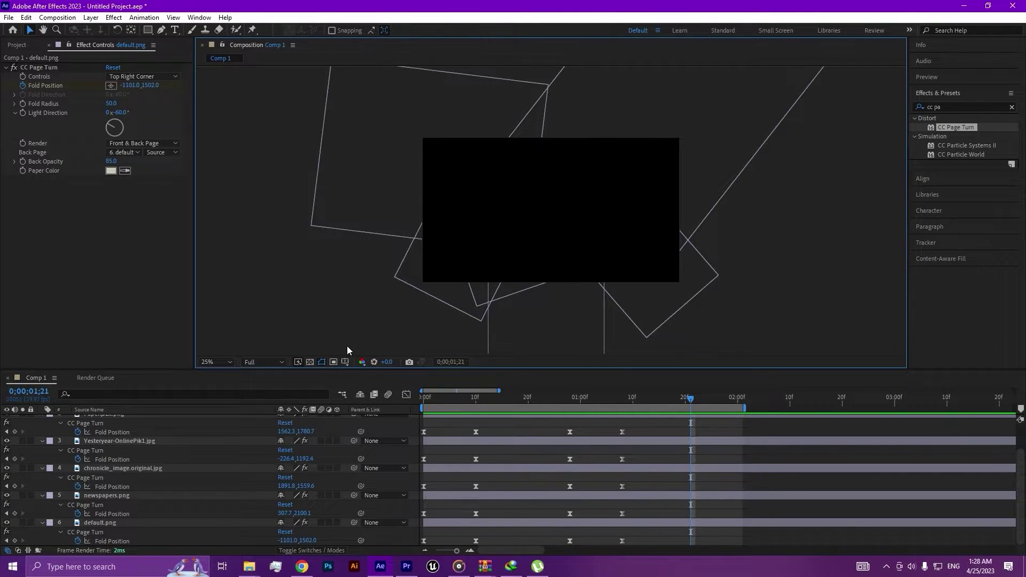
pyautogui.scroll(2, 213, 476)
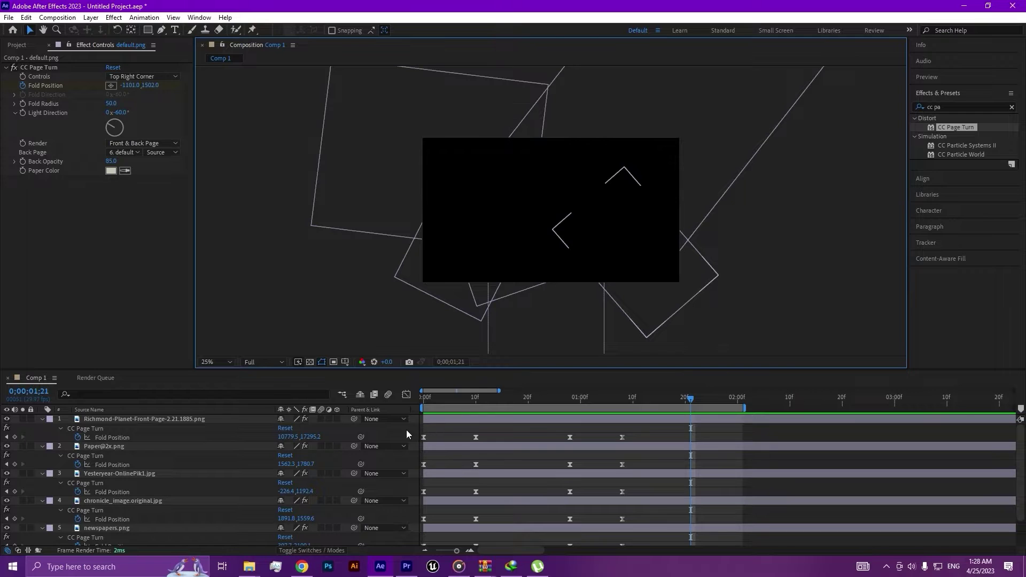
# - Add a green solid, Green Solid 1, below all layers and return to frame 0
pyautogui.rightClick(408, 434)
pyautogui.moveTo(473, 304)
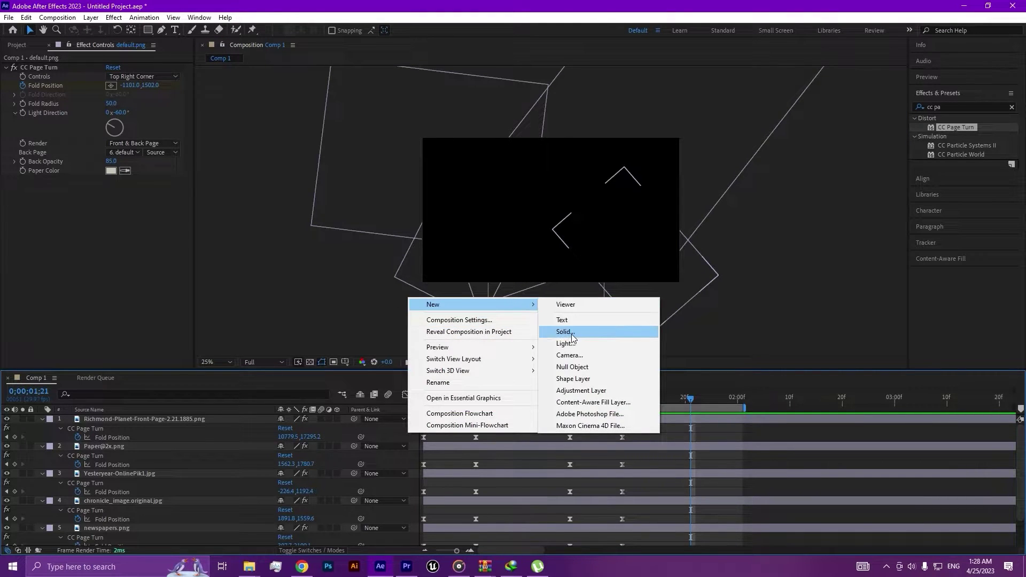
pyautogui.click(572, 332)
pyautogui.click(506, 349)
pyautogui.click(534, 312)
pyautogui.click(517, 259)
pyautogui.click(619, 219)
pyautogui.click(548, 375)
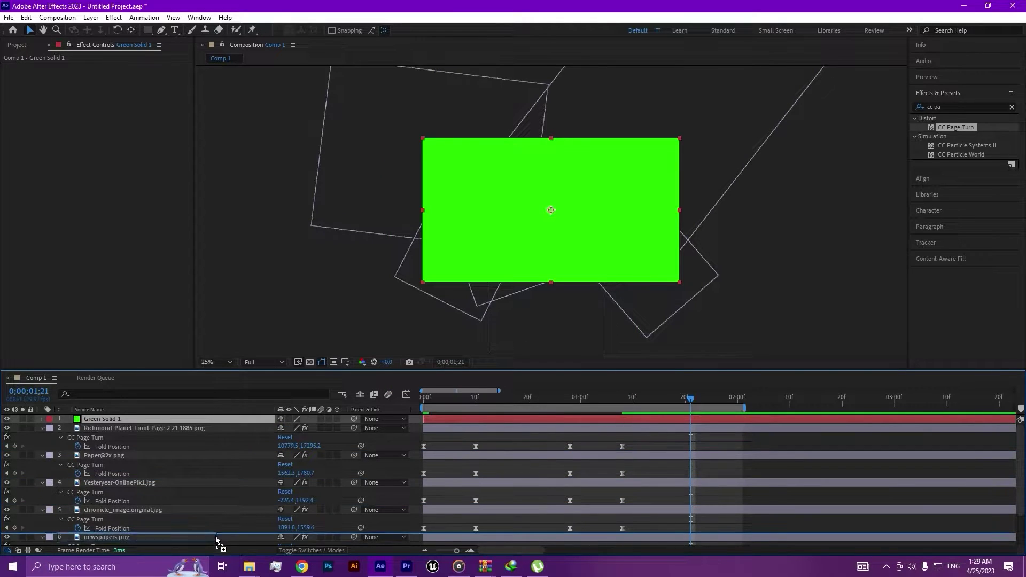
pyautogui.scroll(-2, 216, 541)
pyautogui.hotkey('ctrl', 'shift', '[')
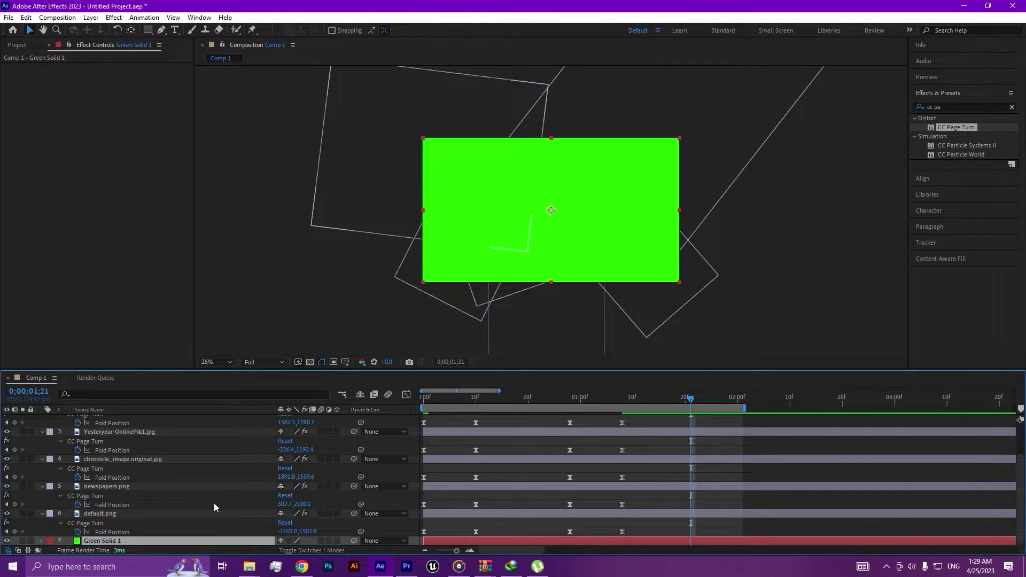
pyautogui.moveTo(615, 402); pyautogui.dragTo(371, 434)
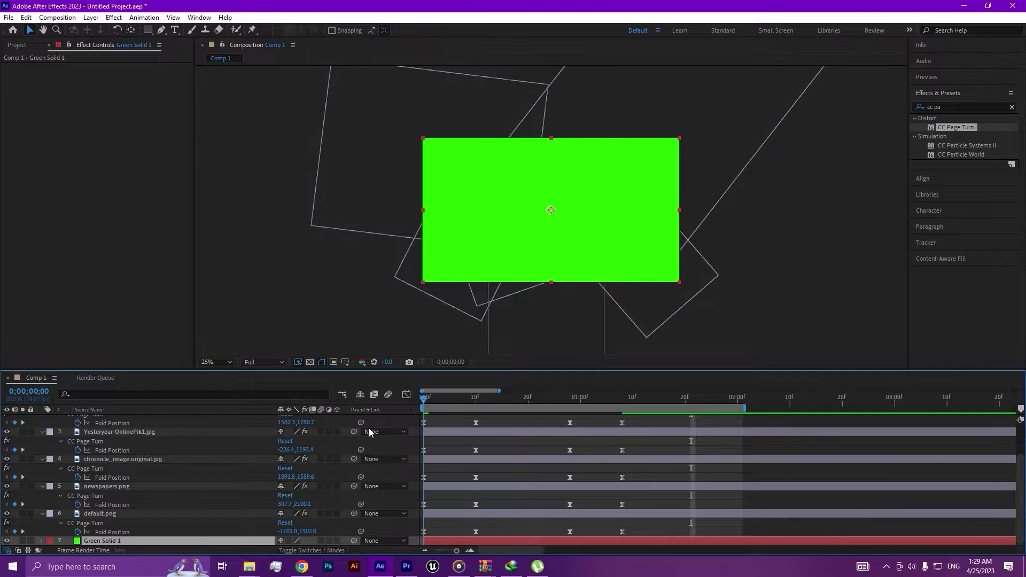
# - Scale up and nudge the Richmond Planet page, then scrub back to frame 0
pyautogui.press('space')
pyautogui.press('space')
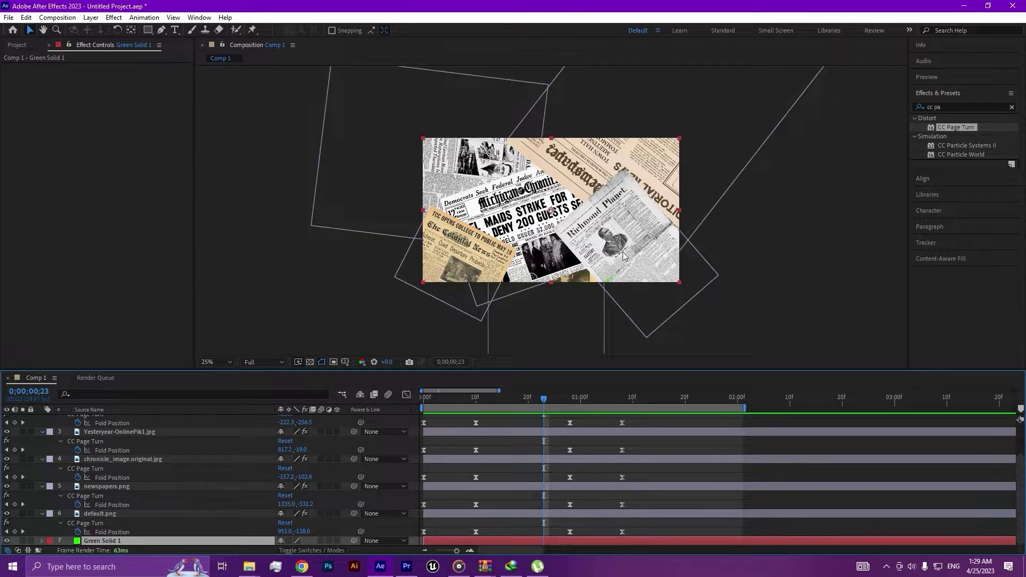
pyautogui.moveTo(625, 266); pyautogui.dragTo(622, 262)
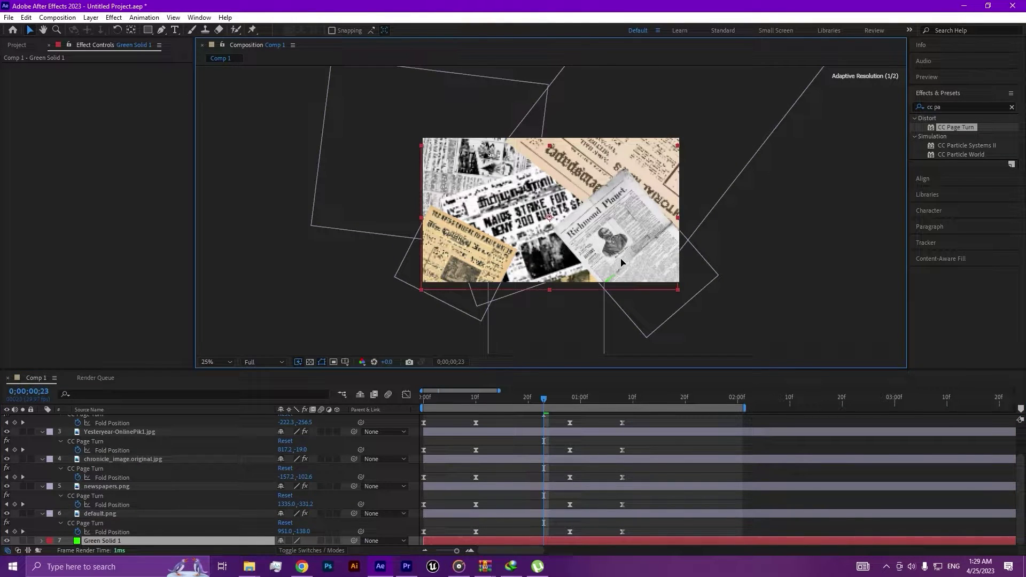
pyautogui.scroll(3, 181, 483)
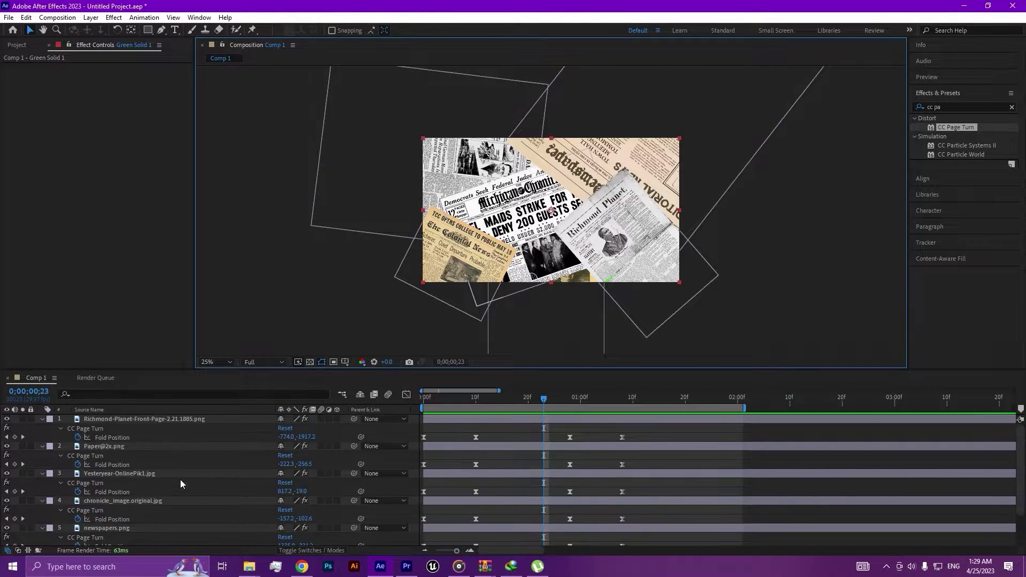
pyautogui.click(699, 282)
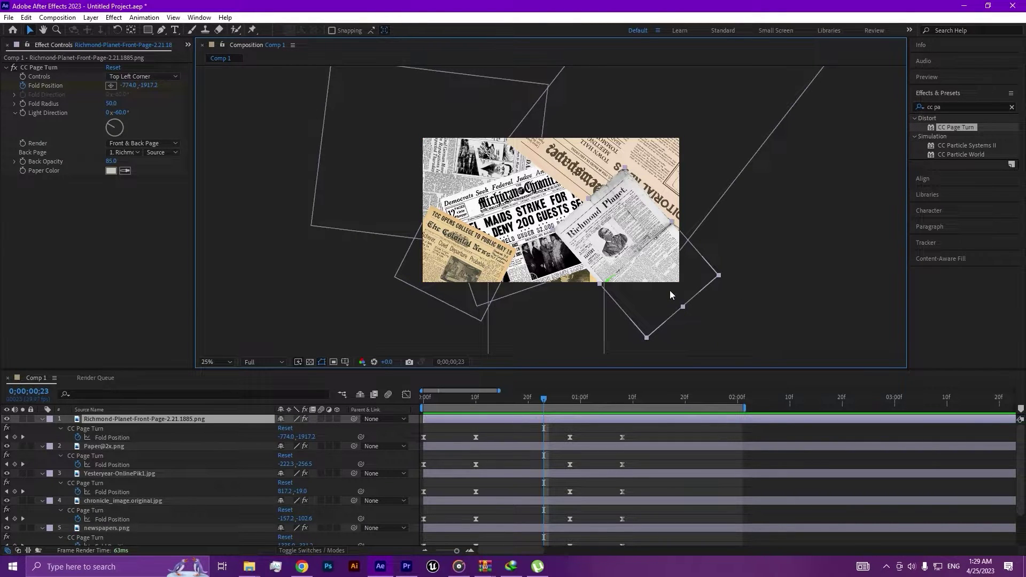
pyautogui.moveTo(647, 340); pyautogui.dragTo(651, 348)
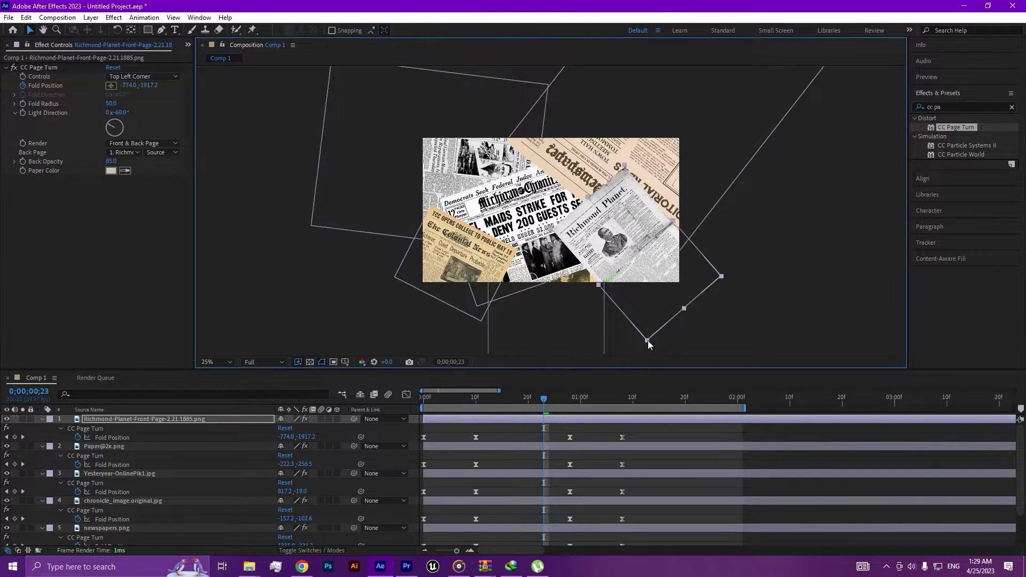
pyautogui.moveTo(631, 243); pyautogui.dragTo(633, 247)
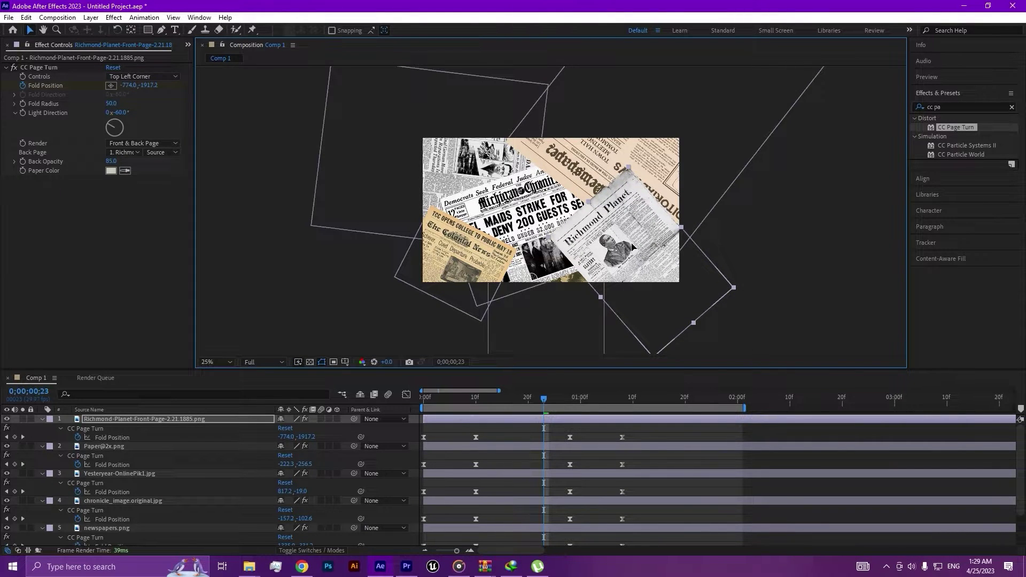
pyautogui.click(772, 327)
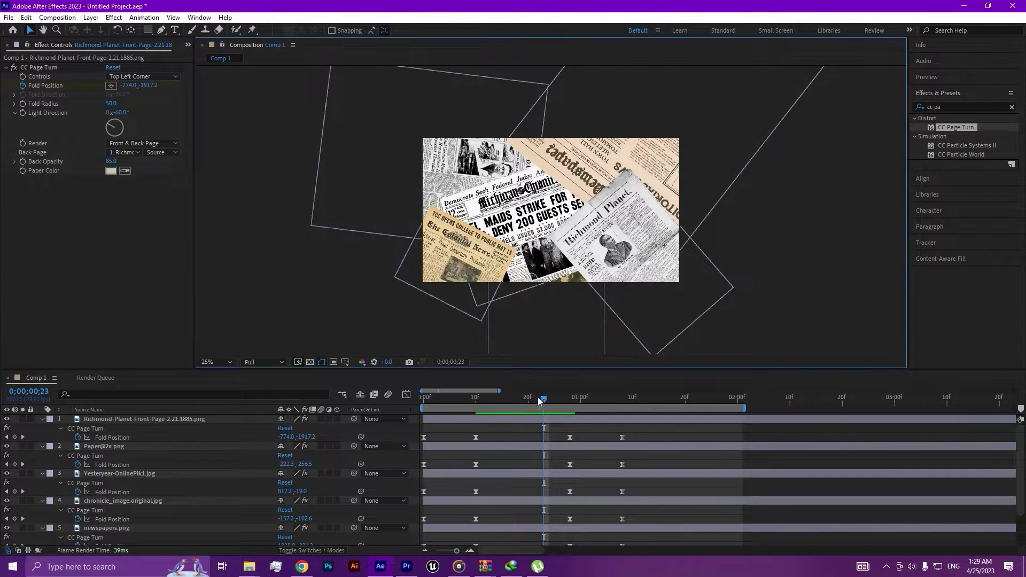
pyautogui.moveTo(543, 399); pyautogui.dragTo(424, 401)
# - Preview the page-turn transition repeatedly, checking frame 0;00;01;24, then bring up the export options
pyautogui.press('space')
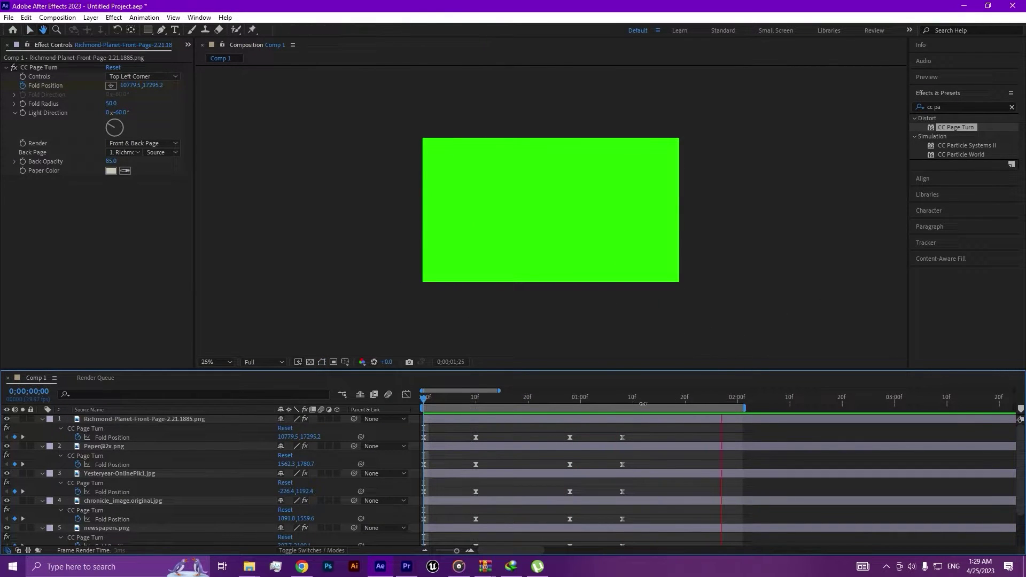
pyautogui.press('space')
pyautogui.press('space')
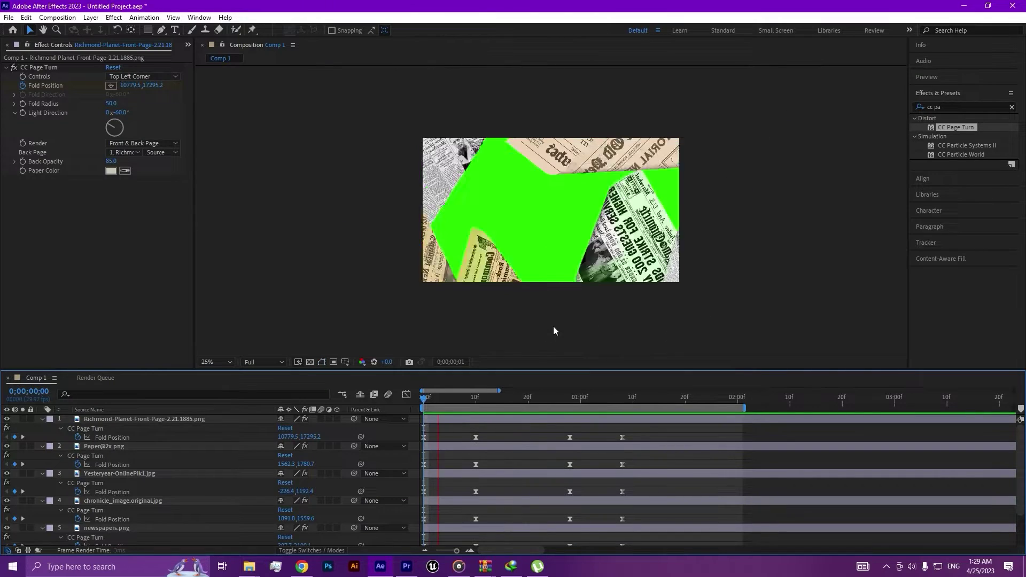
pyautogui.click(707, 398)
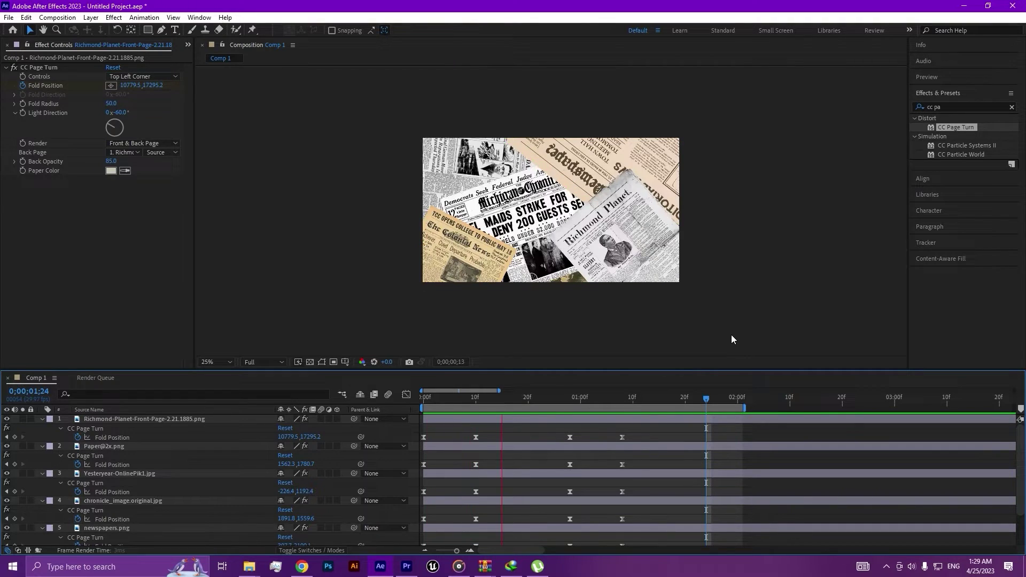
pyautogui.press('space')
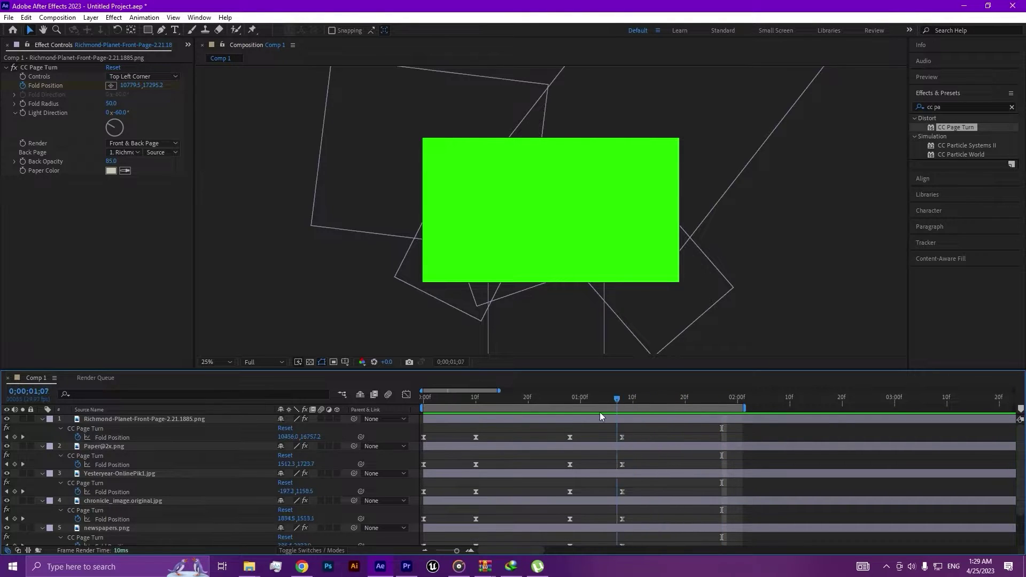
pyautogui.press('Home')
pyautogui.press('space')
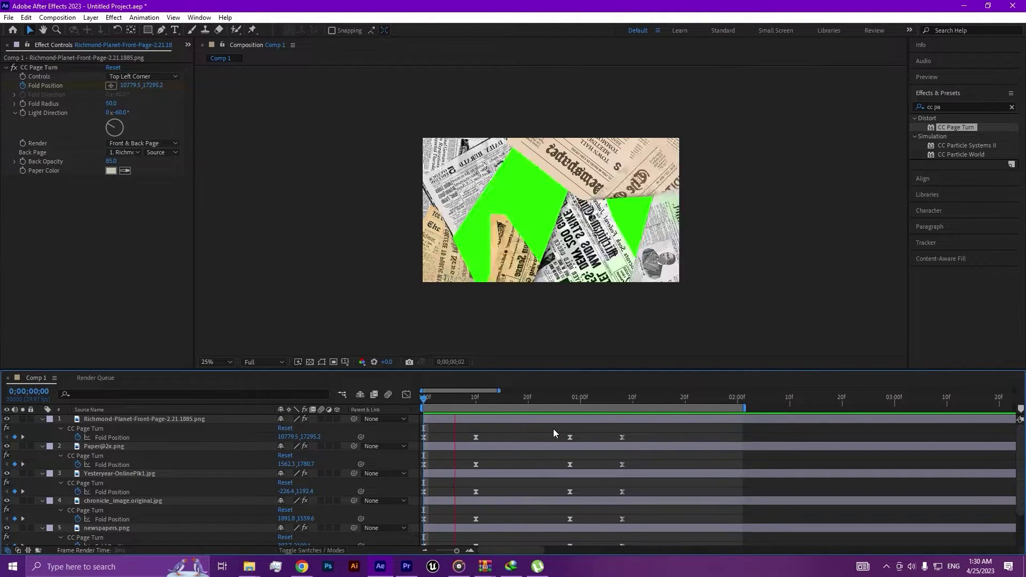
pyautogui.press('space')
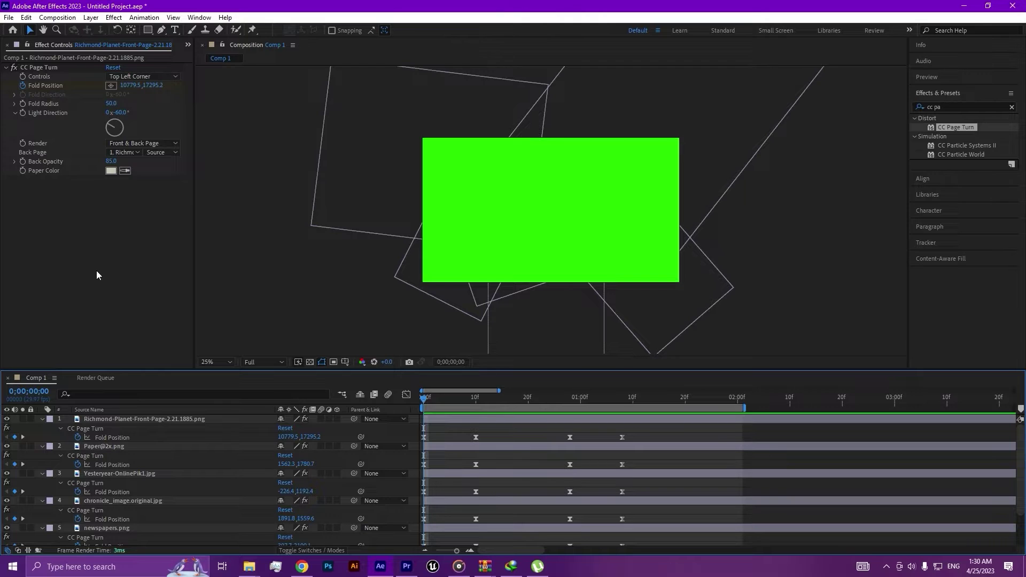
pyautogui.click(8, 17)
pyautogui.moveTo(29, 178)
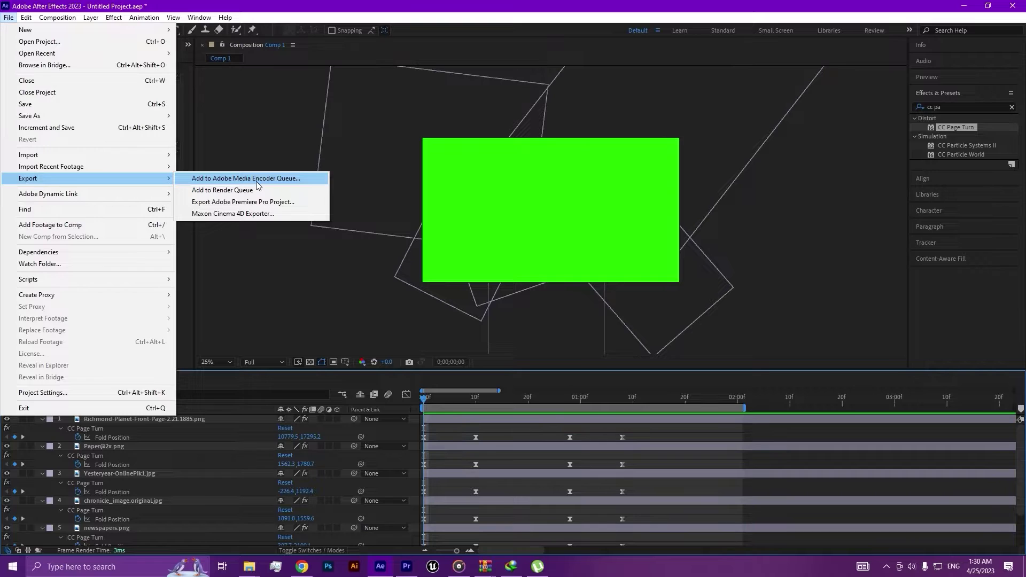
# - Add Comp 1 to the Adobe Media Encoder queue, launching Media Encoder
pyautogui.click(258, 185)
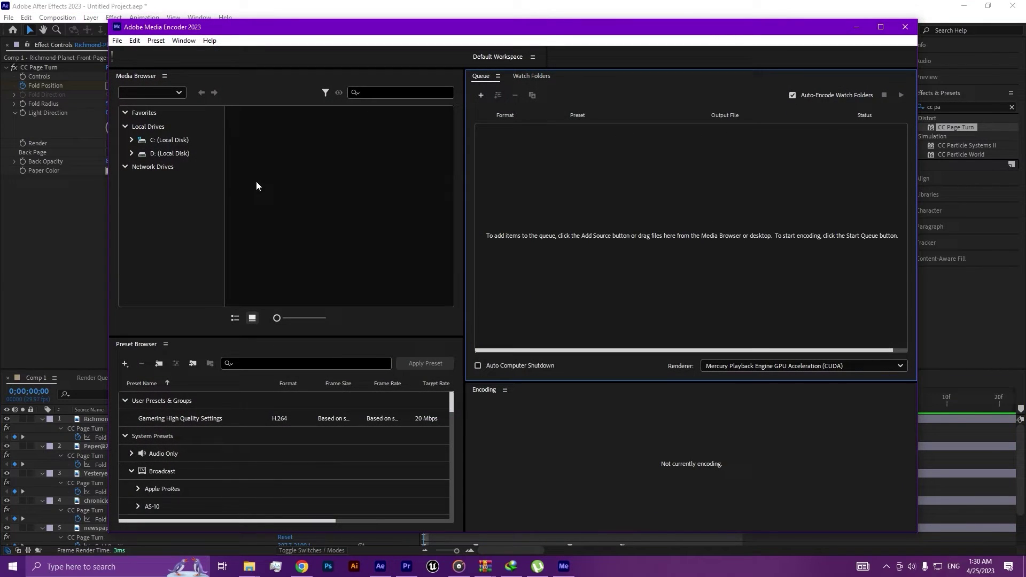
# - Pick the save location for the rendered video from the queue's Output File path
pyautogui.click(801, 150)
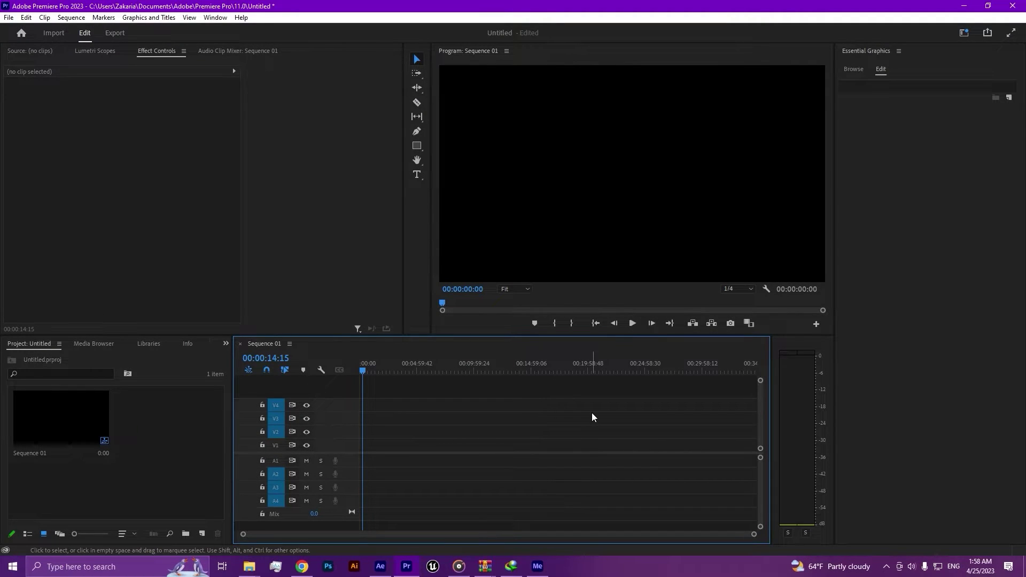
# - Import the Newspaper Transition media and add the pexels-mart and production ID clips to the sequence
pyautogui.hotkey('ctrl', 'i')
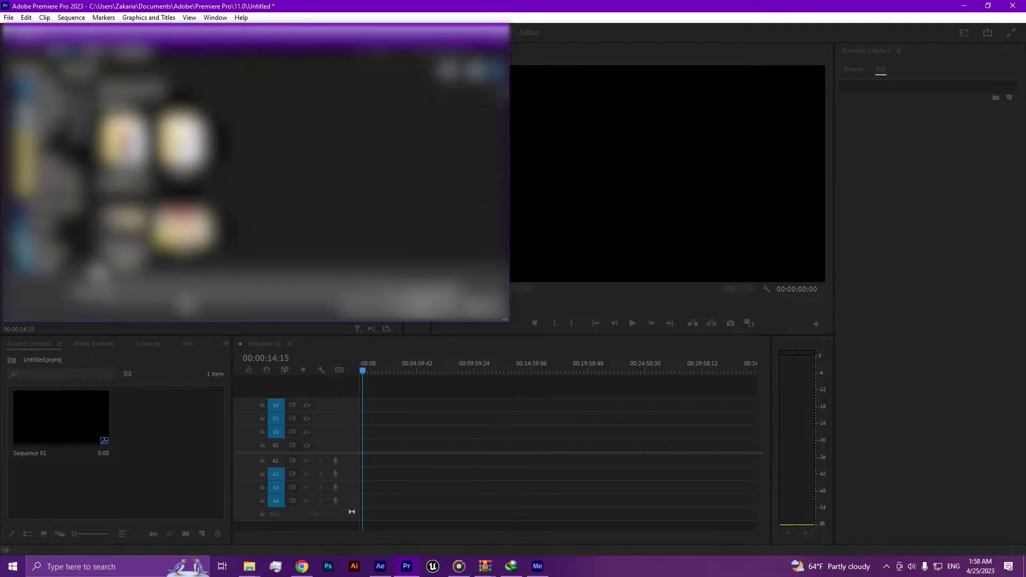
pyautogui.doubleClick(94, 122)
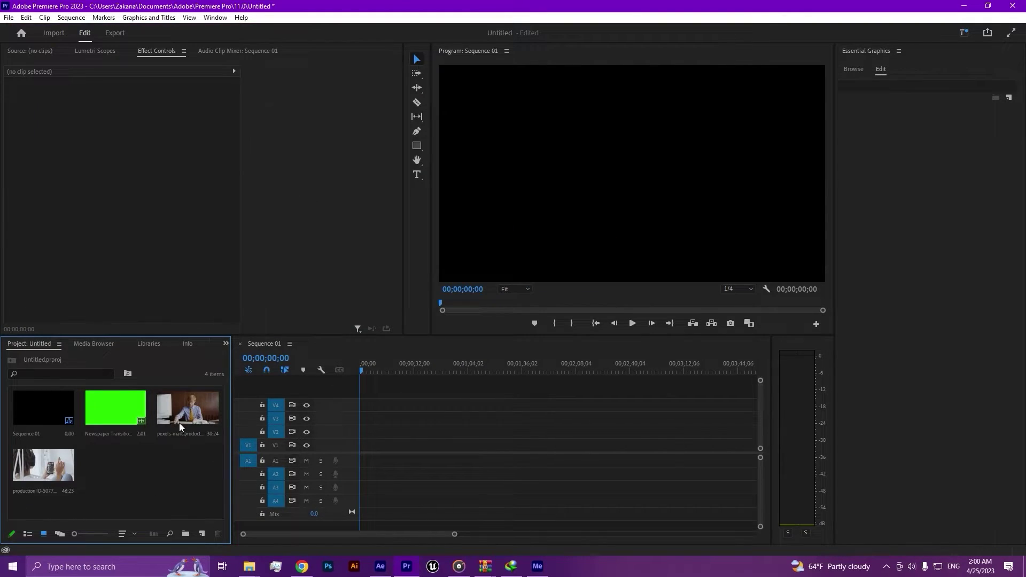
pyautogui.click(182, 417)
pyautogui.keyDown('ctrl'); pyautogui.click(44, 465); pyautogui.keyUp('ctrl')
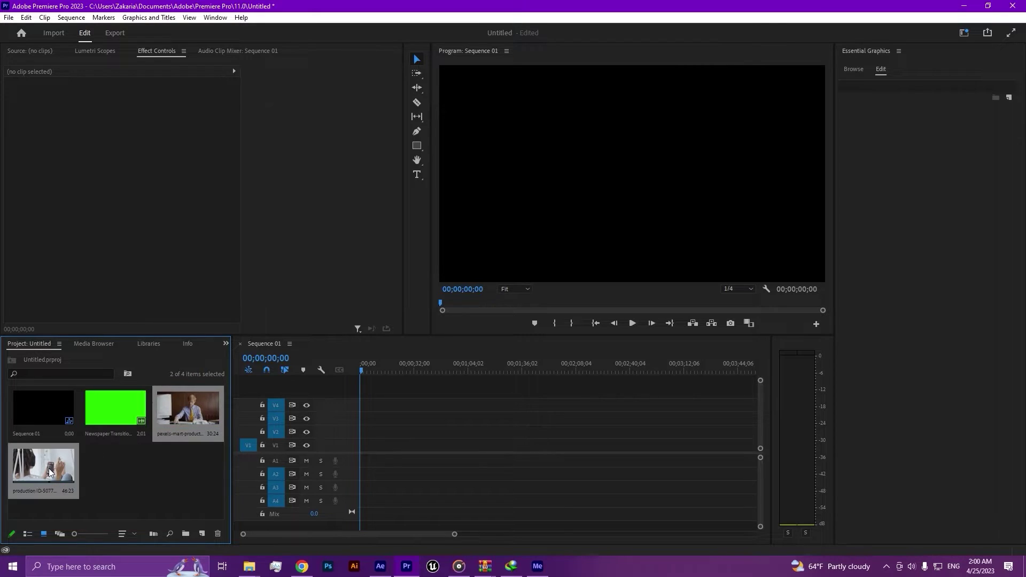
pyautogui.moveTo(195, 411); pyautogui.dragTo(409, 423)
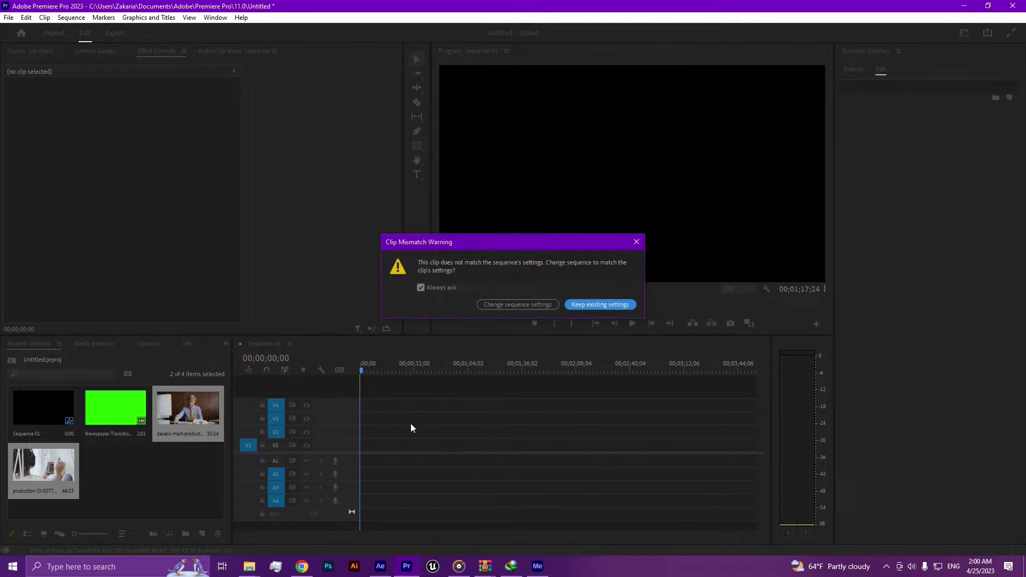
pyautogui.click(610, 305)
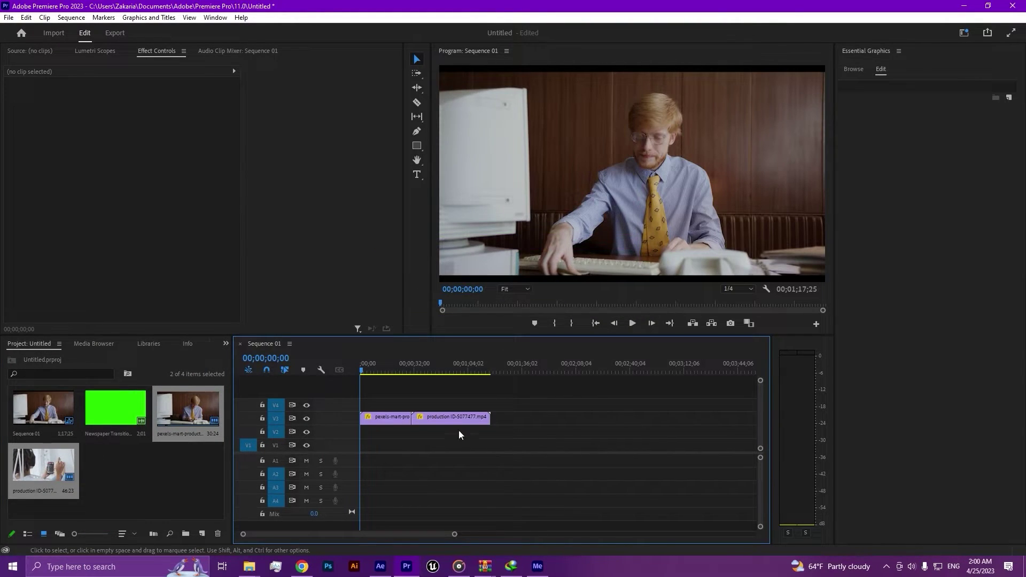
# - Nudge up the pexels-mart clip's scale and raise the phone clip's scale to 50.9
pyautogui.click(393, 419)
pyautogui.click(129, 117)
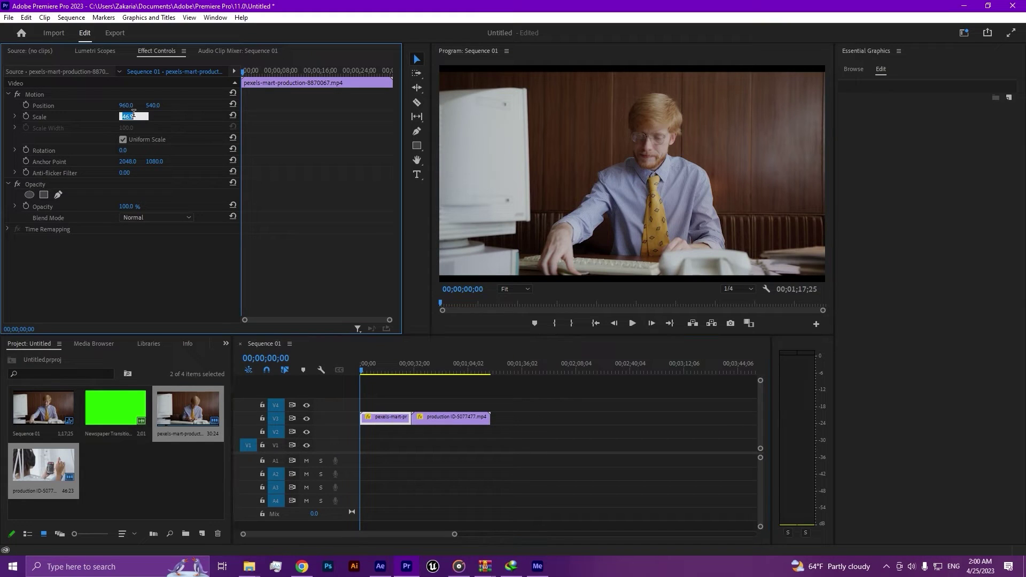
pyautogui.press('Up')
pyautogui.press('Up')
pyautogui.press('Up')
pyautogui.press('Up')
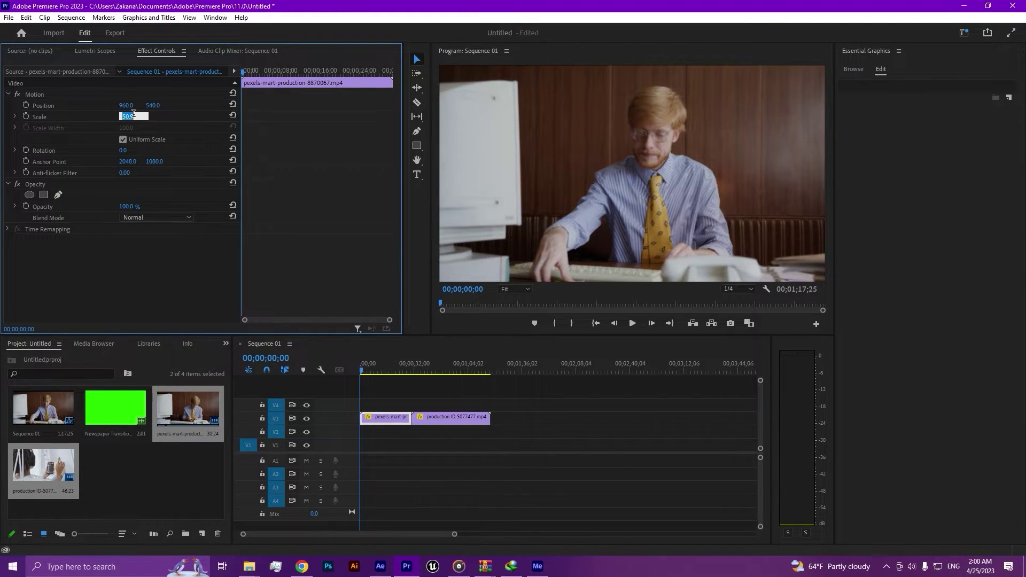
pyautogui.click(445, 368)
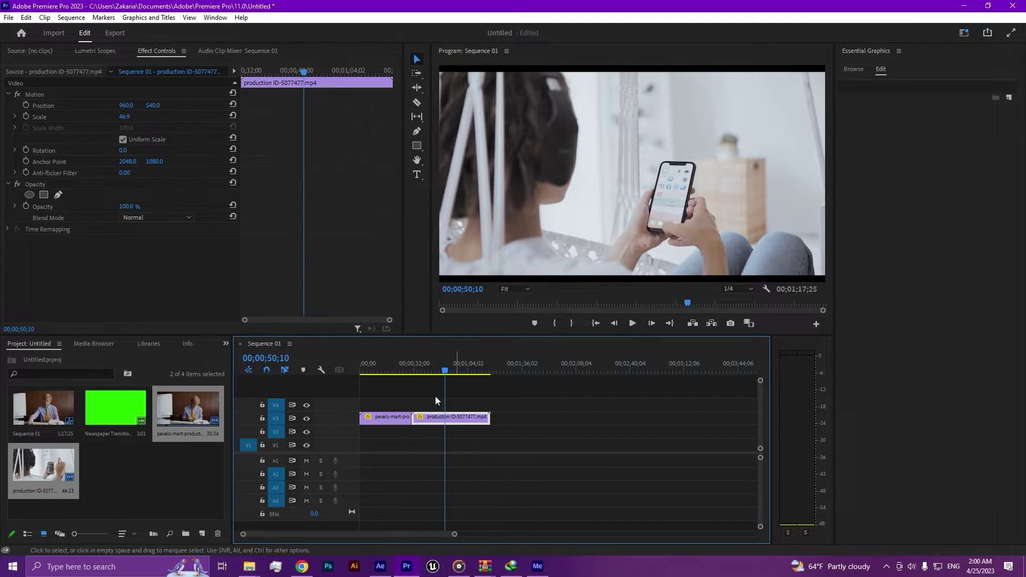
pyautogui.click(126, 116)
pyautogui.press('Up')
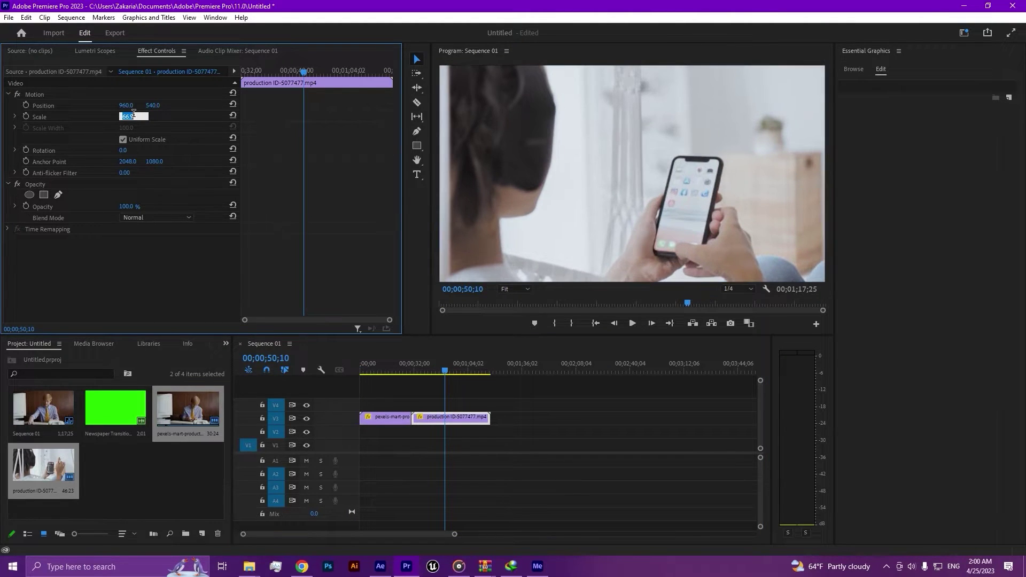
pyautogui.press('Up')
pyautogui.press('Up')
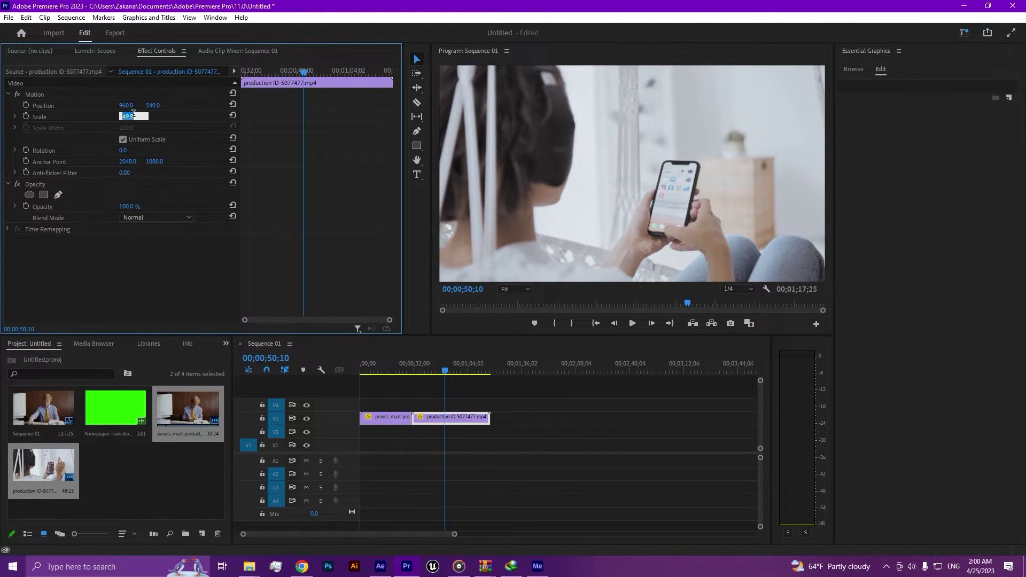
pyautogui.press('Up')
# - Set the Program monitor playback resolution to Full and return the playhead to the start
pyautogui.click(745, 288)
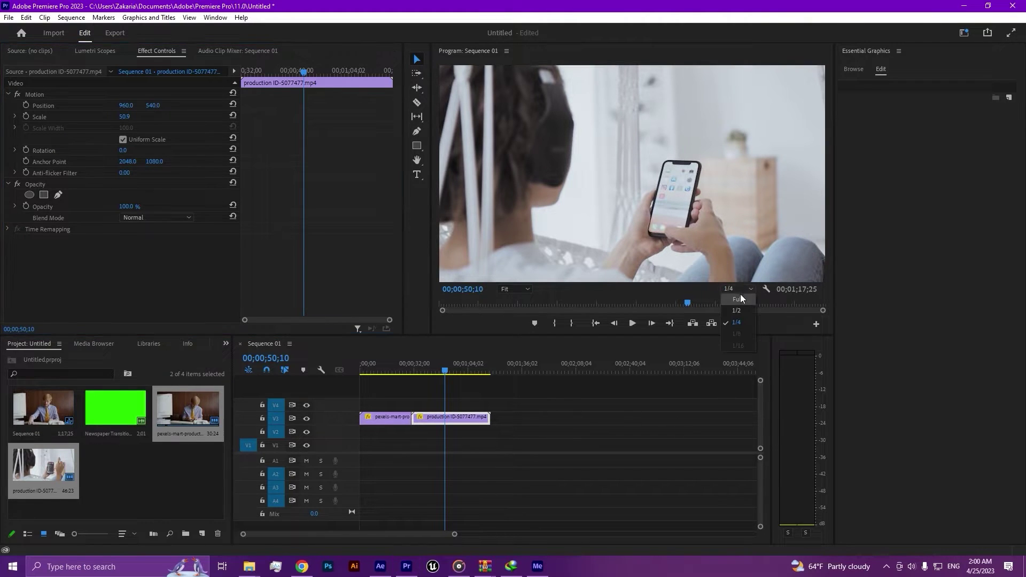
pyautogui.click(559, 436)
pyautogui.click(385, 418)
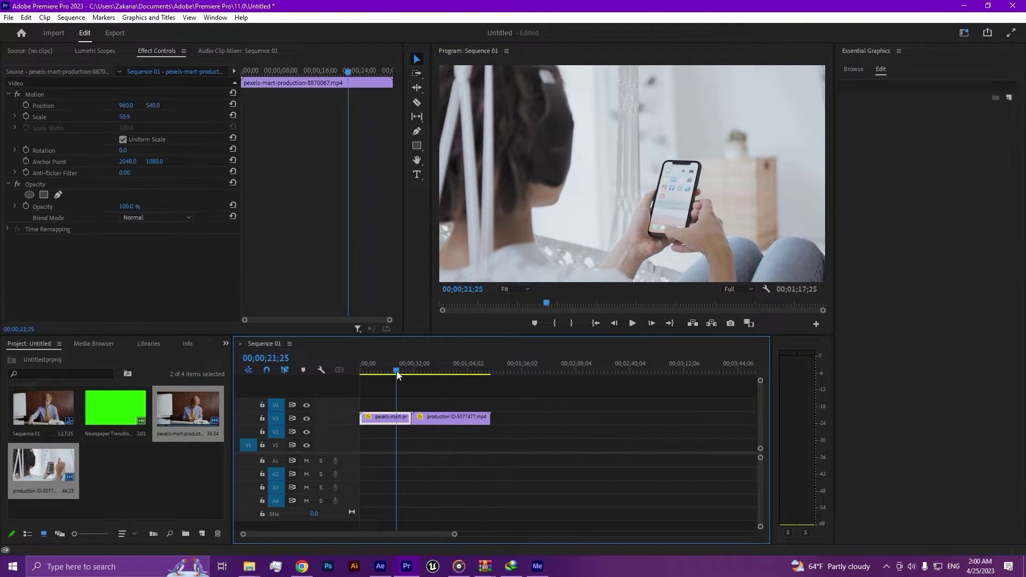
pyautogui.press('Home')
pyautogui.click(185, 431)
# - Place the Newspaper Transition clip on the top track at the sequence start and play it back
pyautogui.moveTo(185, 431); pyautogui.dragTo(409, 413)
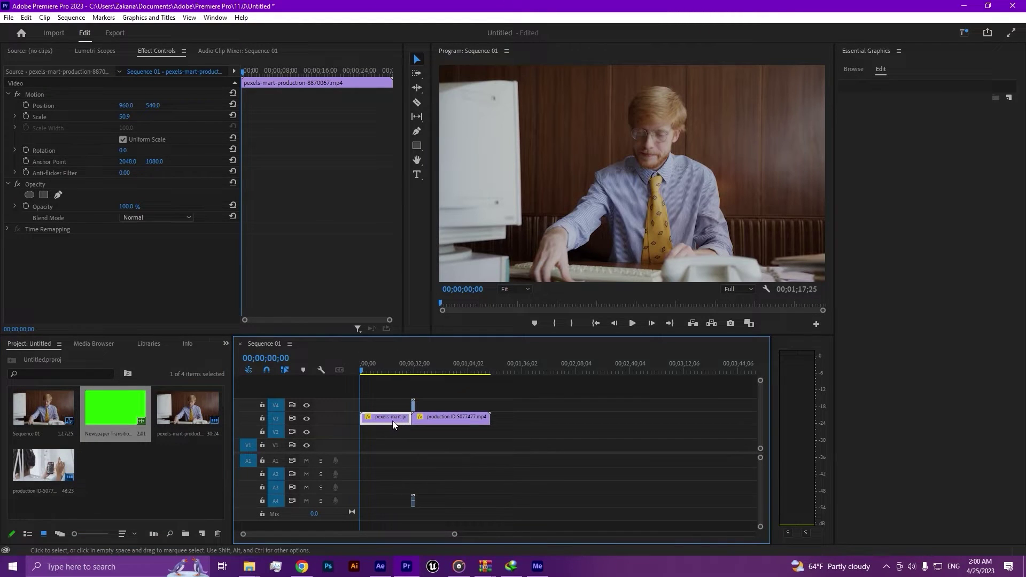
pyautogui.moveTo(388, 409); pyautogui.dragTo(387, 405)
pyautogui.press('space')
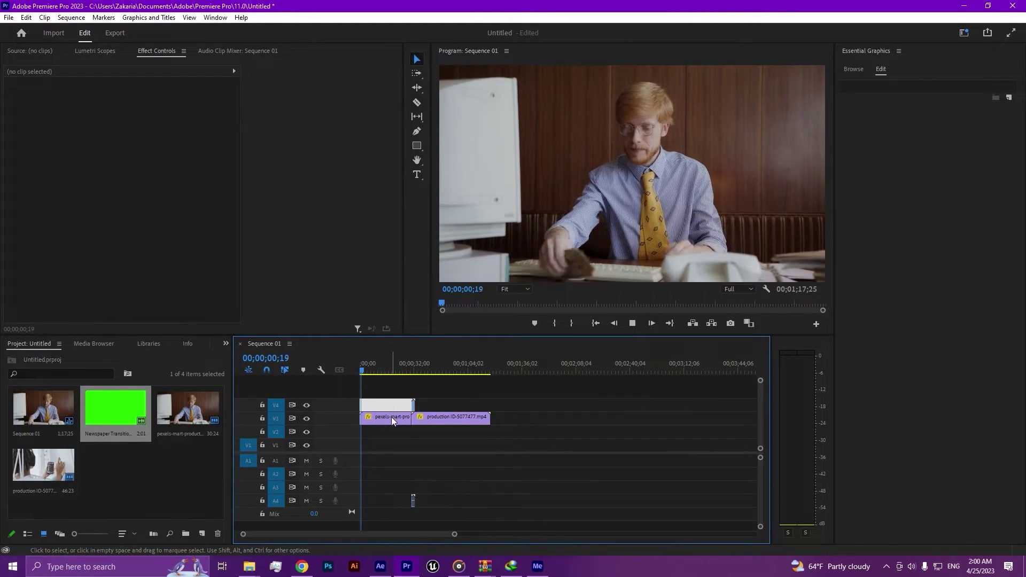
pyautogui.scroll(2, 389, 418)
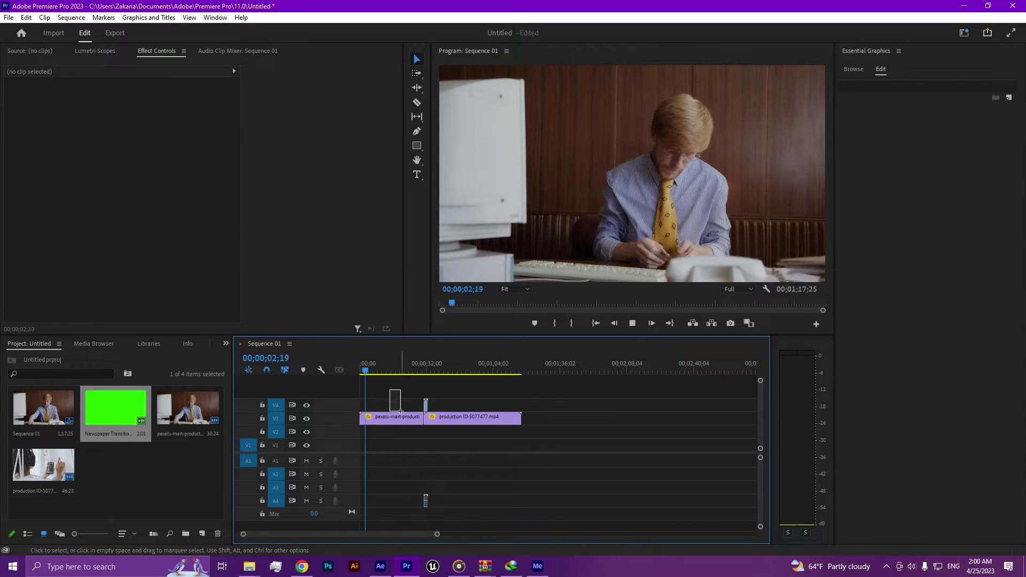
# - Remove part of the first clip and move the remaining clip to the sequence start
pyautogui.click(401, 416)
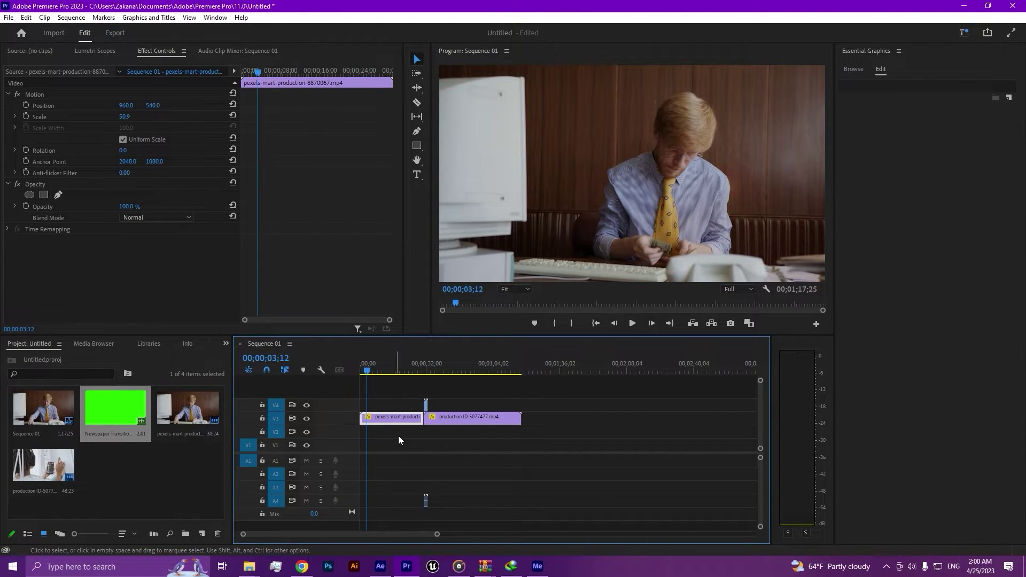
pyautogui.hotkey('ctrl', 'd')
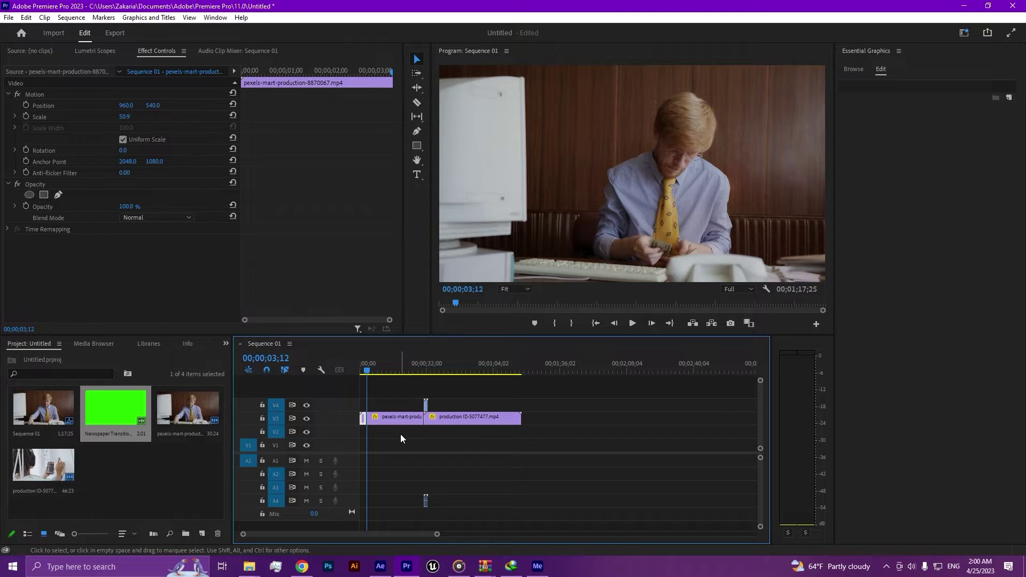
pyautogui.click(393, 413)
pyautogui.press('Delete')
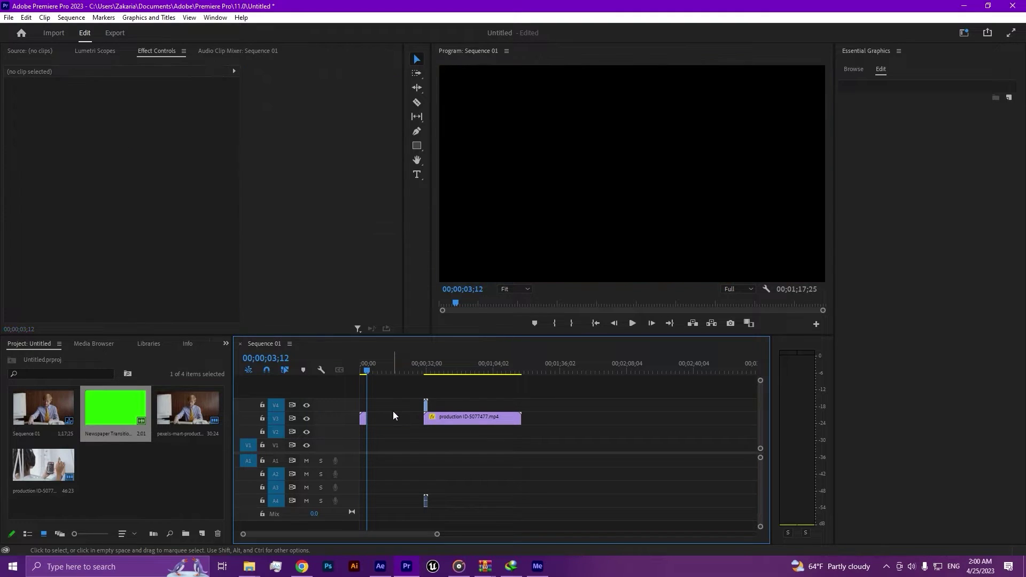
pyautogui.moveTo(483, 418); pyautogui.dragTo(369, 414)
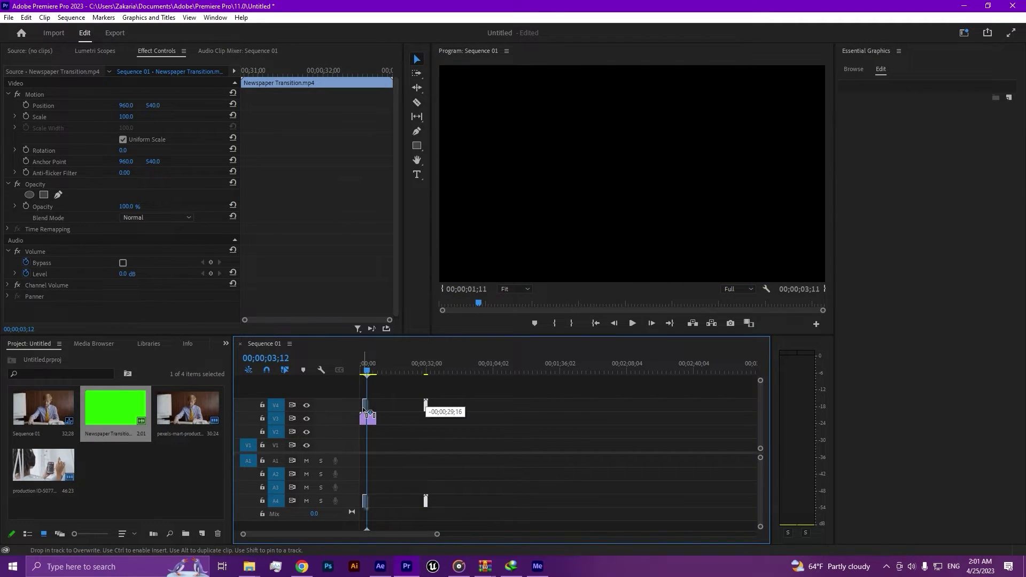
pyautogui.scroll(8, 364, 414)
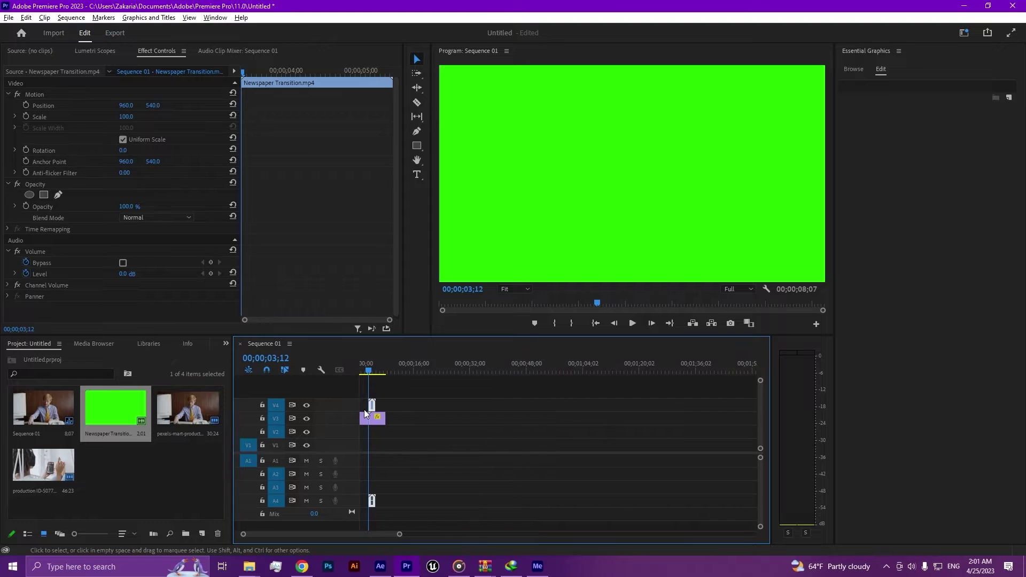
pyautogui.scroll(2, 365, 410)
pyautogui.scroll(2, 365, 409)
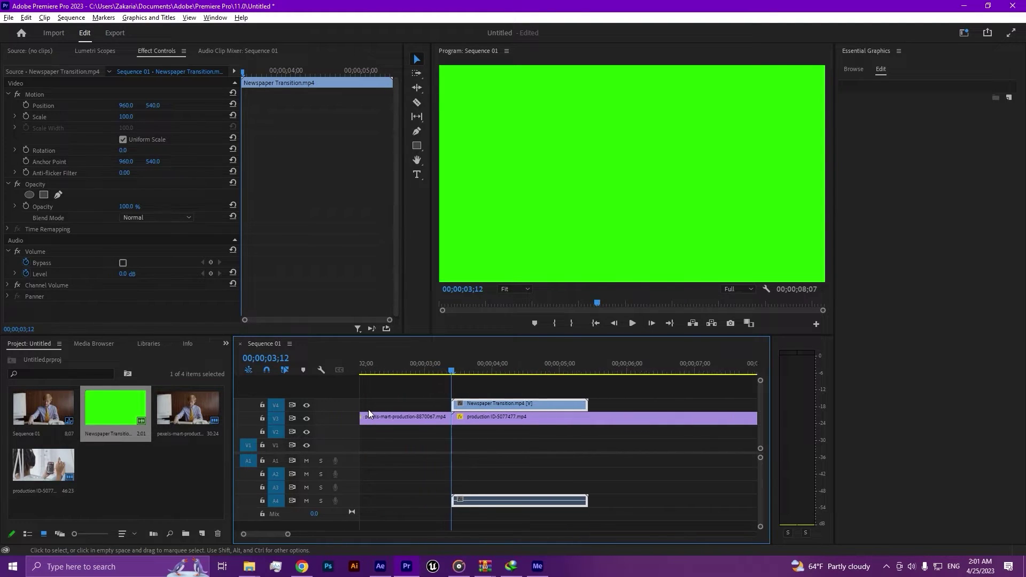
# - Slide Newspaper Transition over the cut, preview it, and park the playhead on a green frame
pyautogui.moveTo(536, 405); pyautogui.dragTo(513, 407)
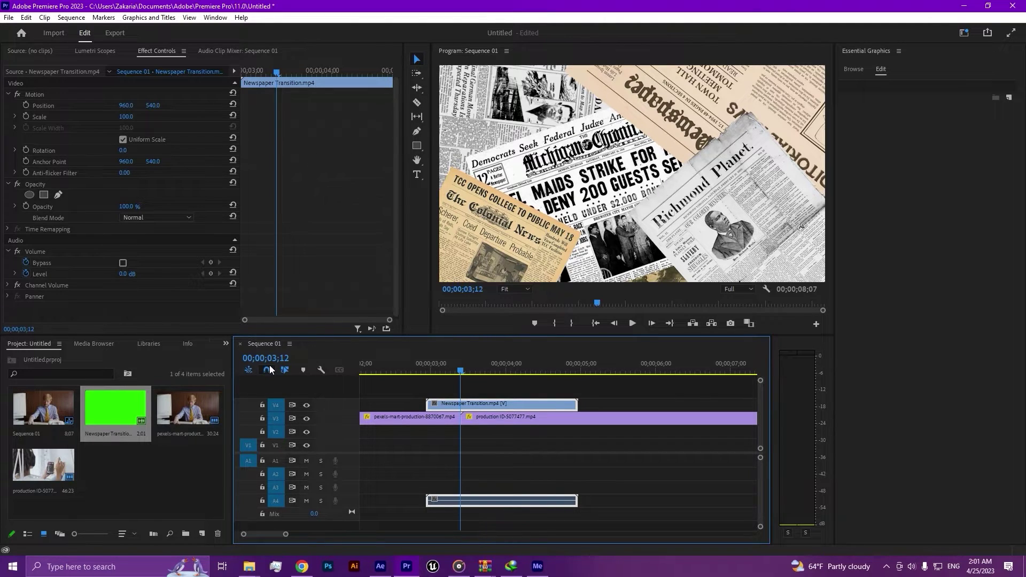
pyautogui.click(451, 371)
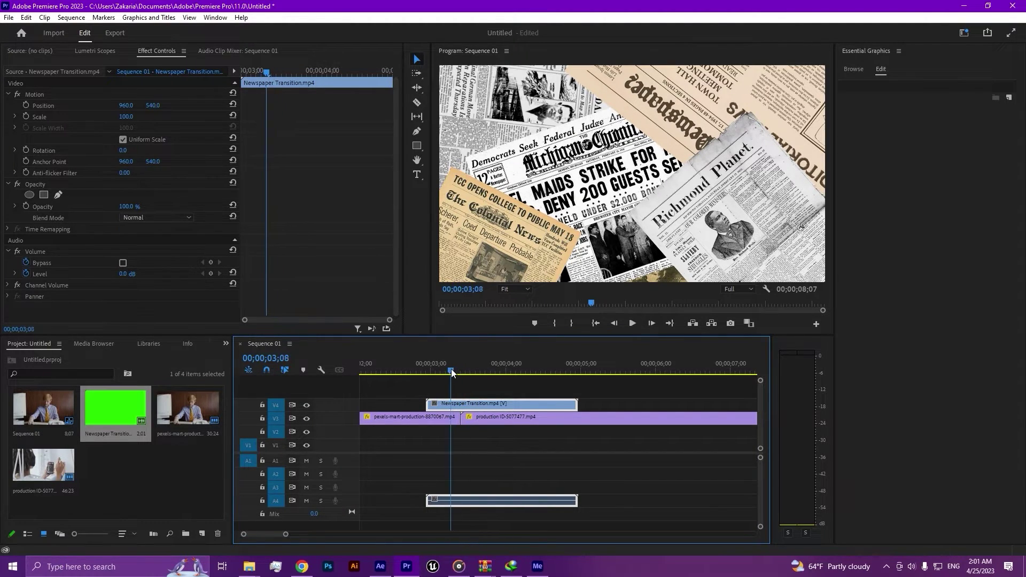
pyautogui.press('space')
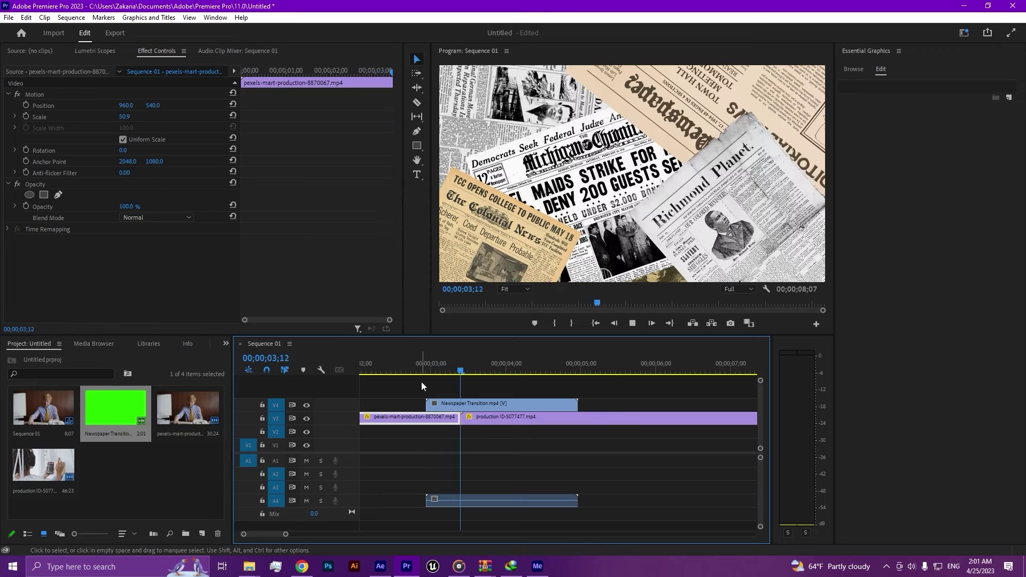
pyautogui.click(433, 404)
pyautogui.click(518, 372)
pyautogui.click(224, 346)
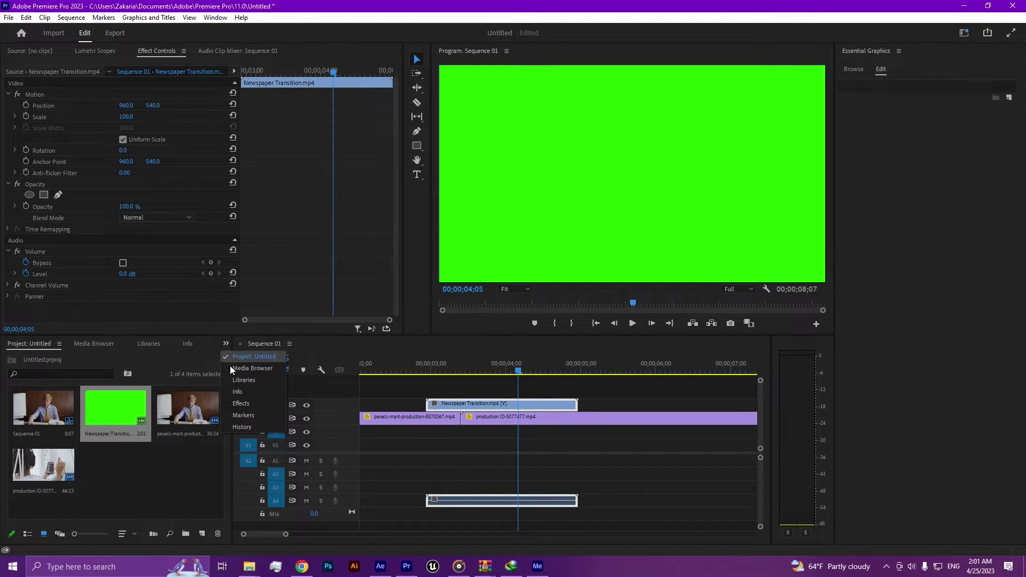
# - Apply Ultra Key to Newspaper Transition and sample its green background as the Key Color
pyautogui.click(244, 403)
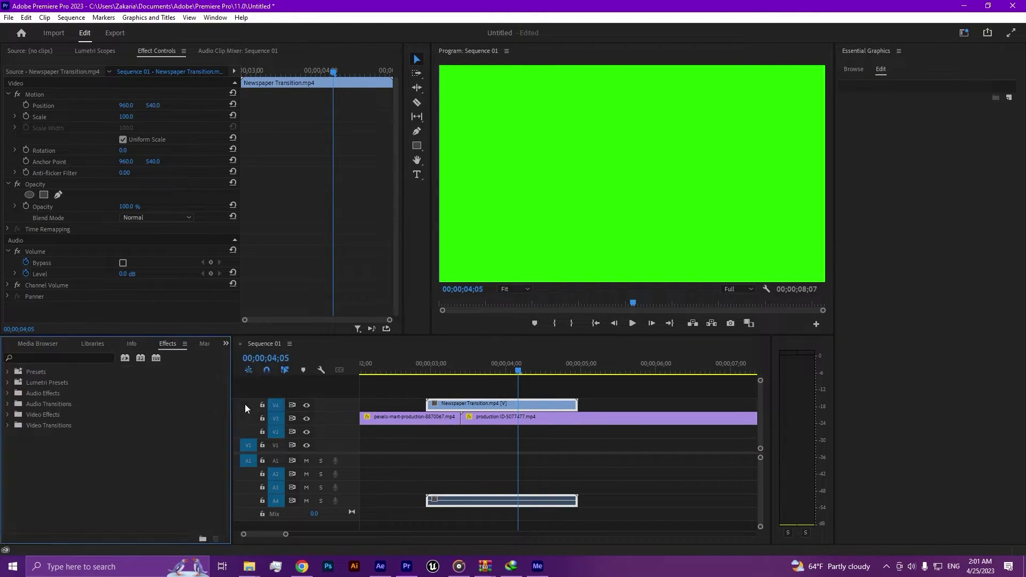
pyautogui.click(55, 358)
pyautogui.write('l')
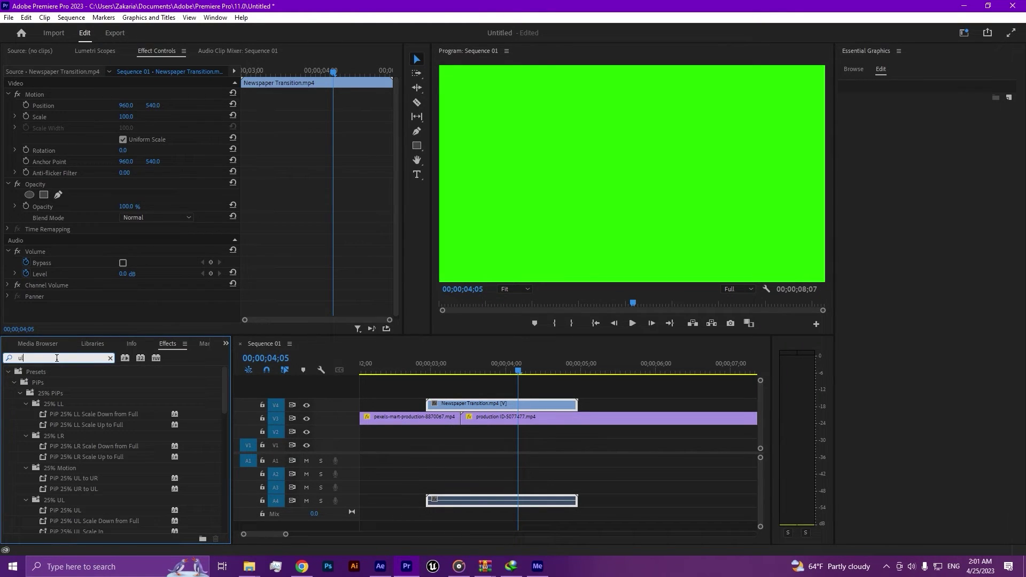
pyautogui.write('tra')
pyautogui.doubleClick(70, 438)
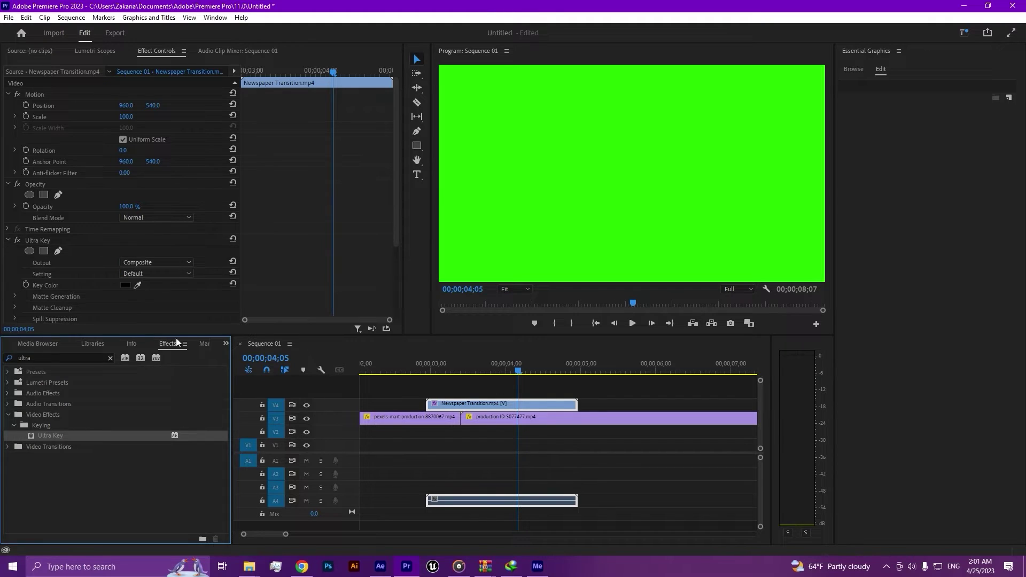
pyautogui.click(133, 290)
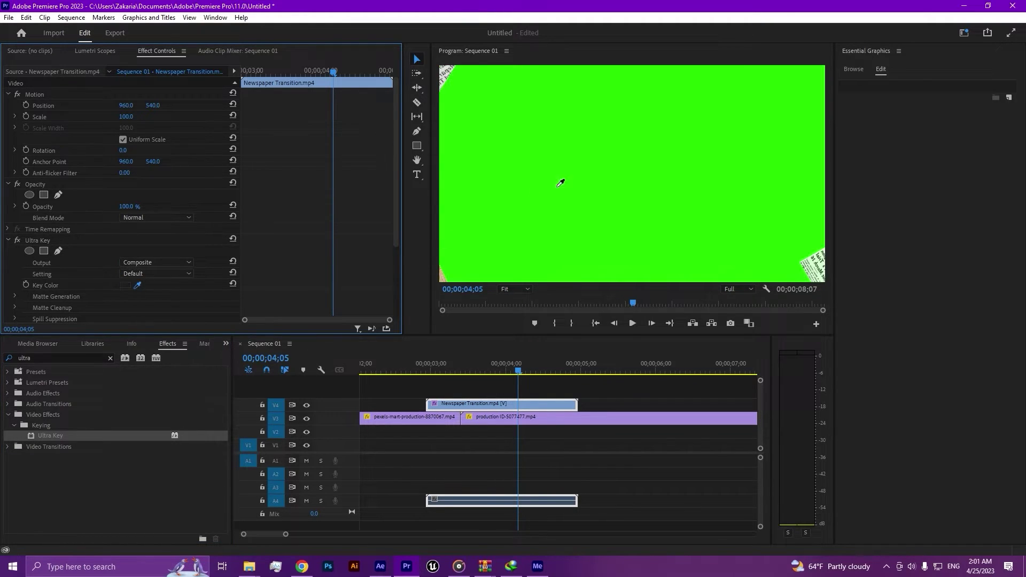
pyautogui.click(579, 173)
# - Play back the keyed transition and trim the clip's end slightly shorter
pyautogui.moveTo(513, 371)
pyautogui.mouseDown()
pyautogui.moveTo(440, 371)
pyautogui.moveTo(403, 393)
pyautogui.mouseUp()
pyautogui.press('space')
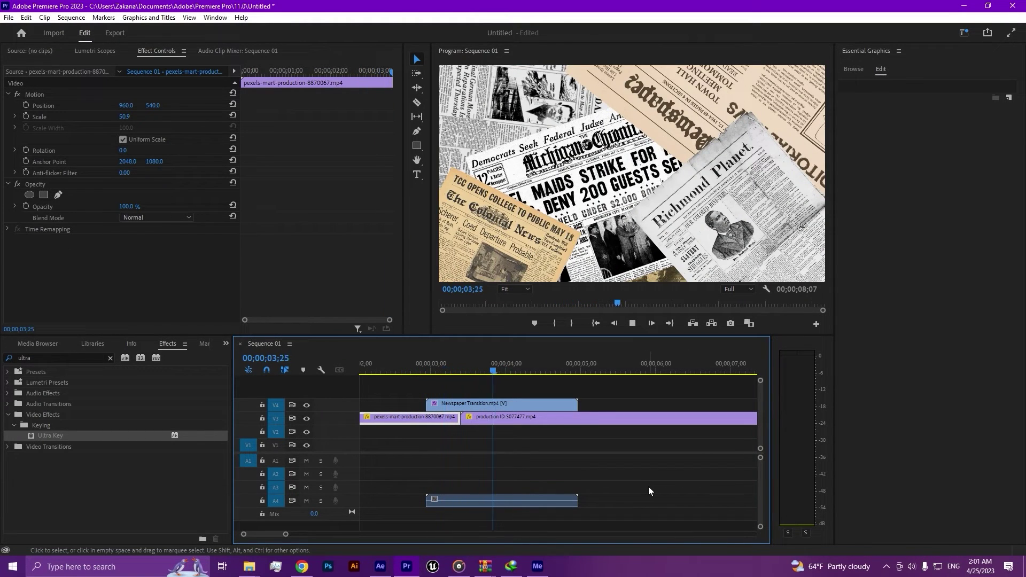
pyautogui.press('space')
pyautogui.moveTo(576, 403); pyautogui.dragTo(554, 404)
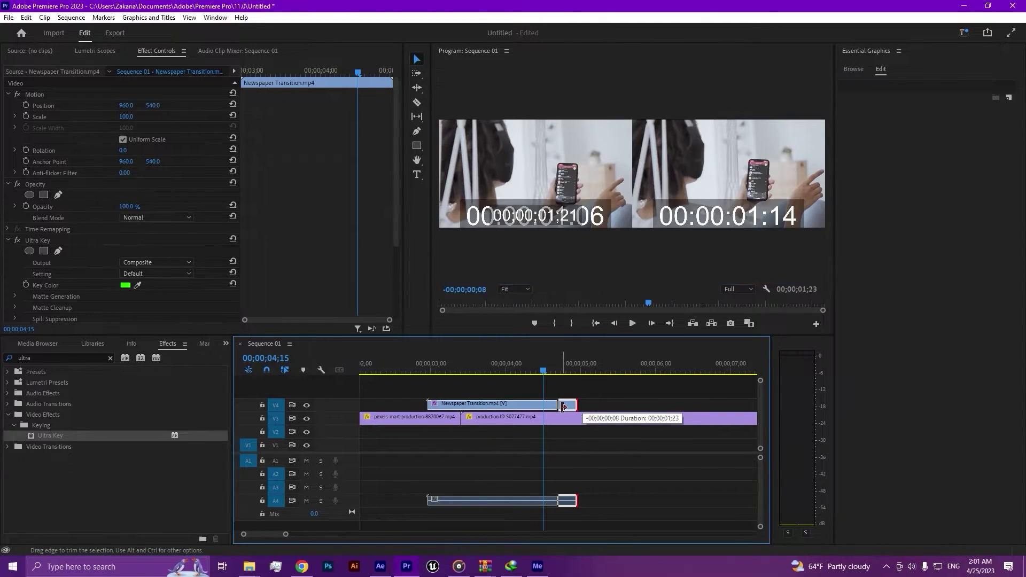
pyautogui.click(618, 488)
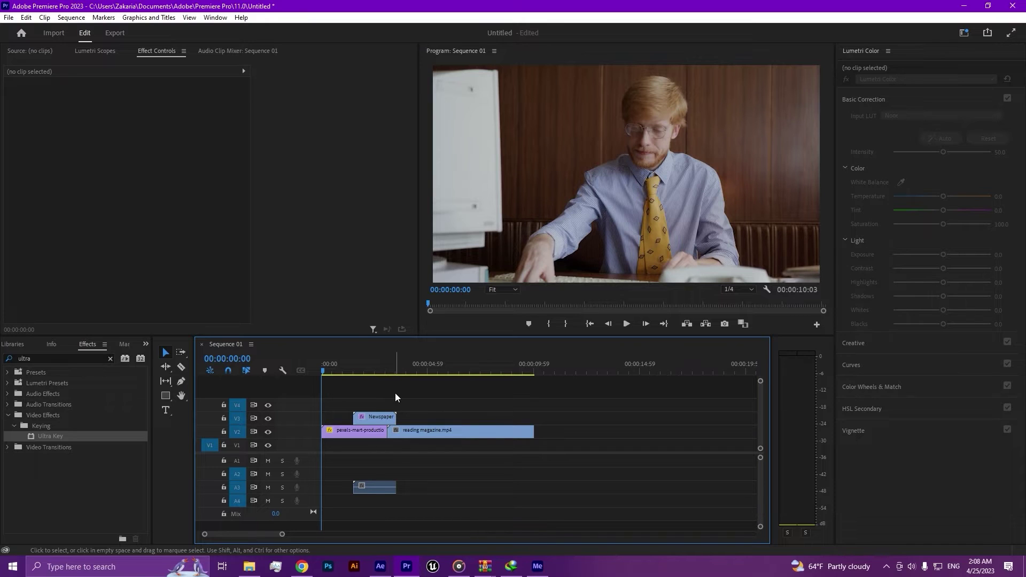
# - Switch to the Color workspace and set the Newspaper clip's Basic Correction Input LUT to (13)
pyautogui.click(377, 419)
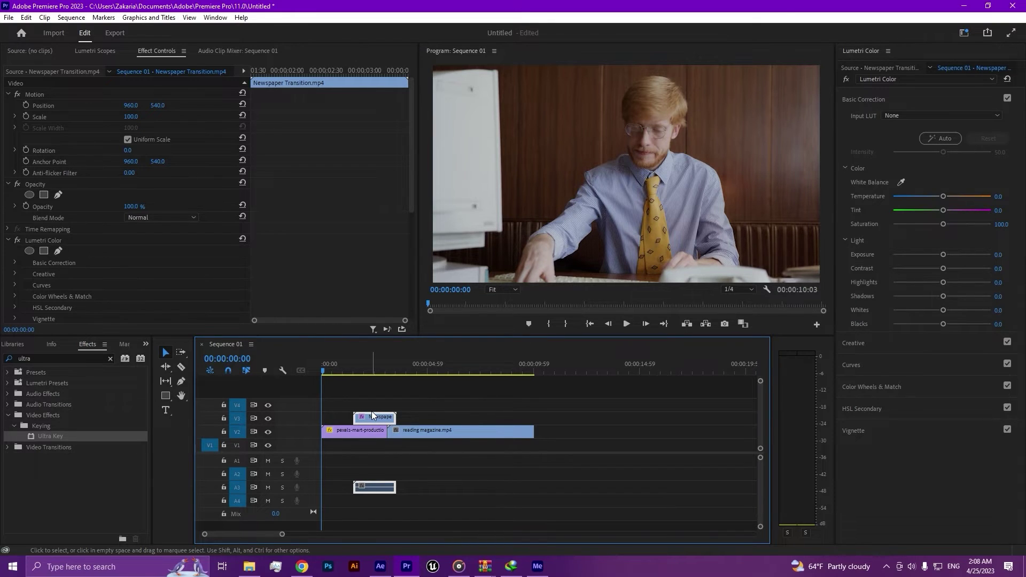
pyautogui.click(963, 33)
pyautogui.click(901, 135)
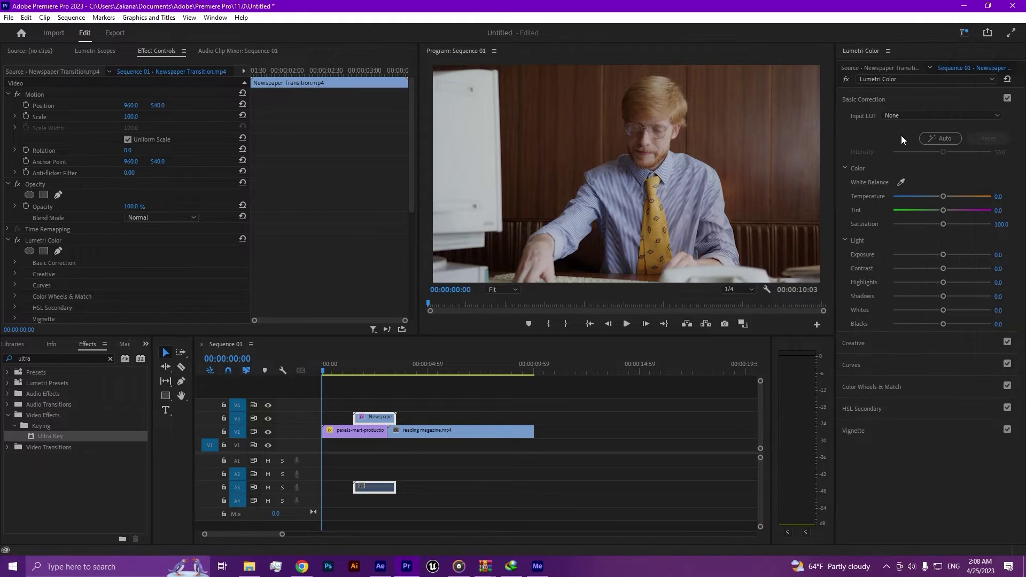
pyautogui.click(902, 114)
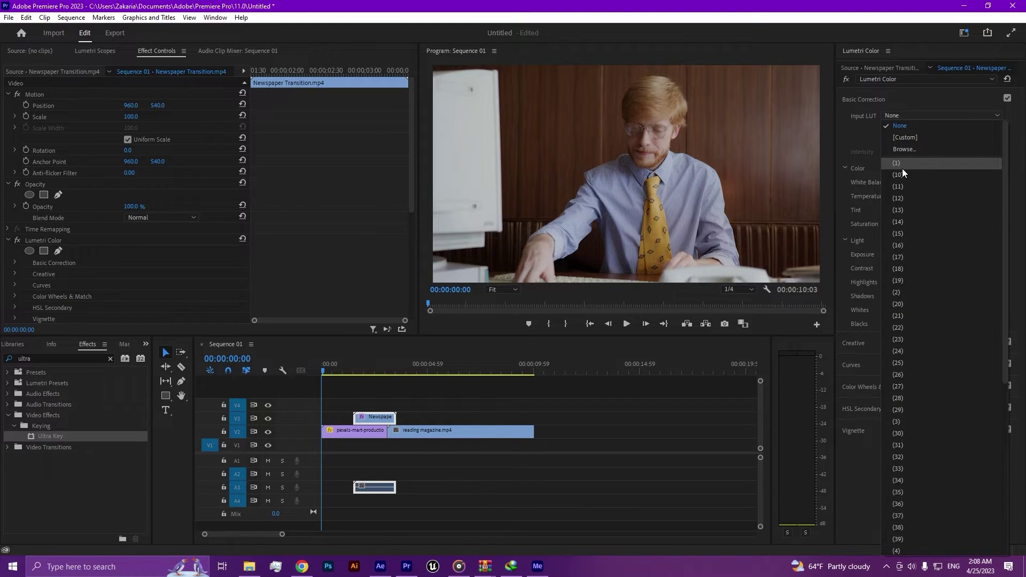
pyautogui.click(909, 215)
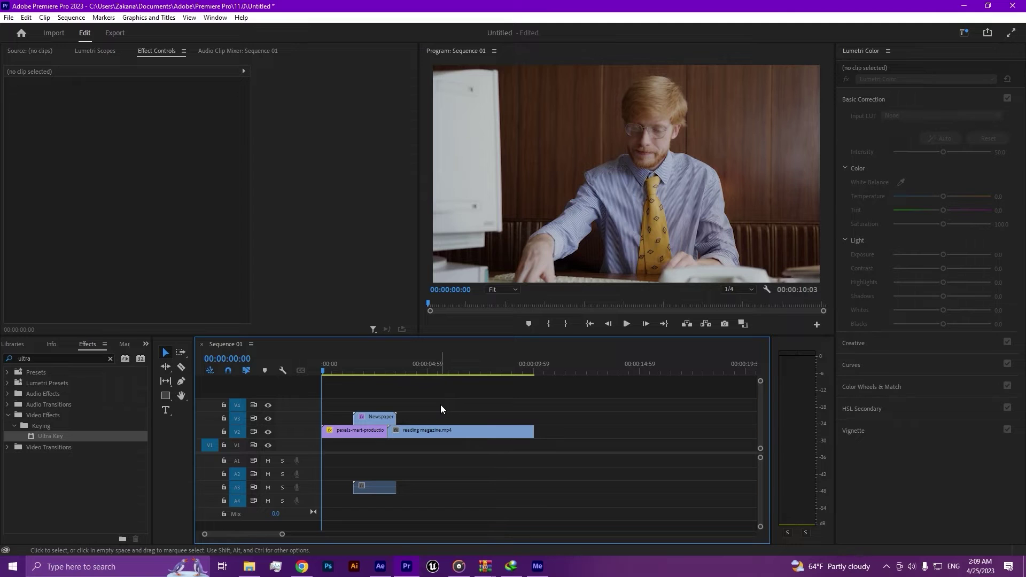
# - Shift the newspaper transition and its audio slightly later, reviewing playback around the cut
pyautogui.press('space')
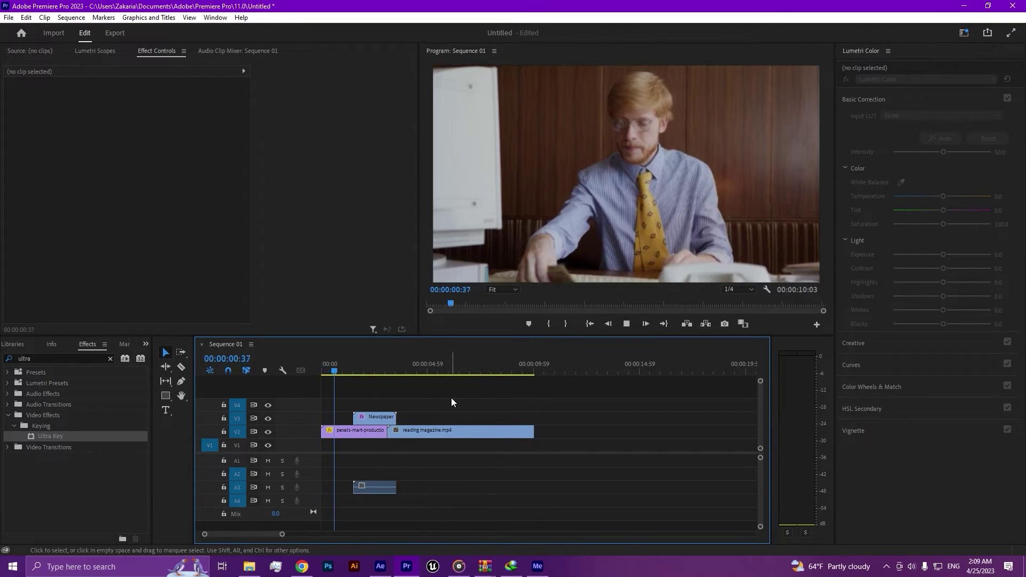
pyautogui.press('space')
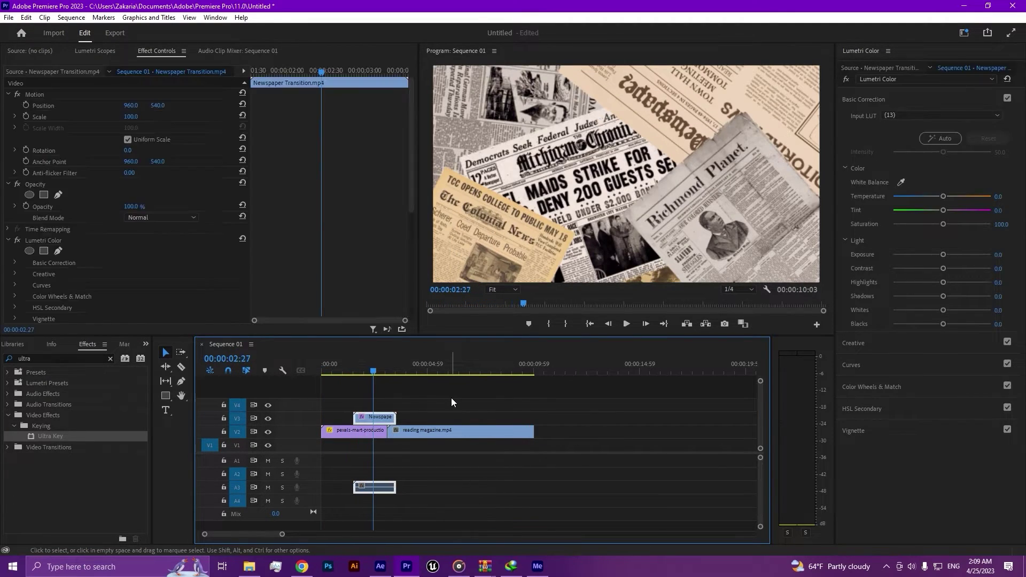
pyautogui.press('space')
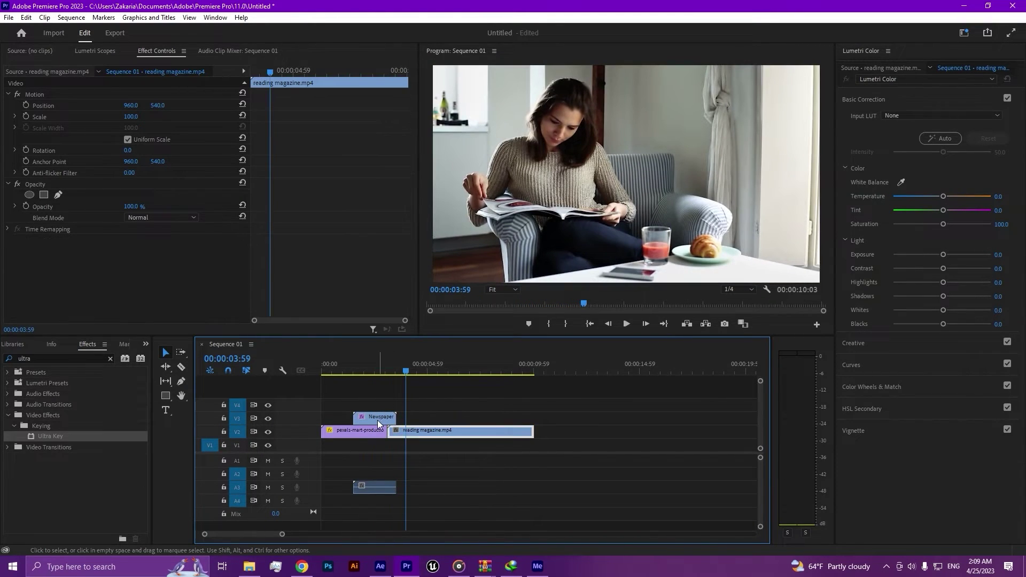
pyautogui.moveTo(378, 420); pyautogui.dragTo(387, 421)
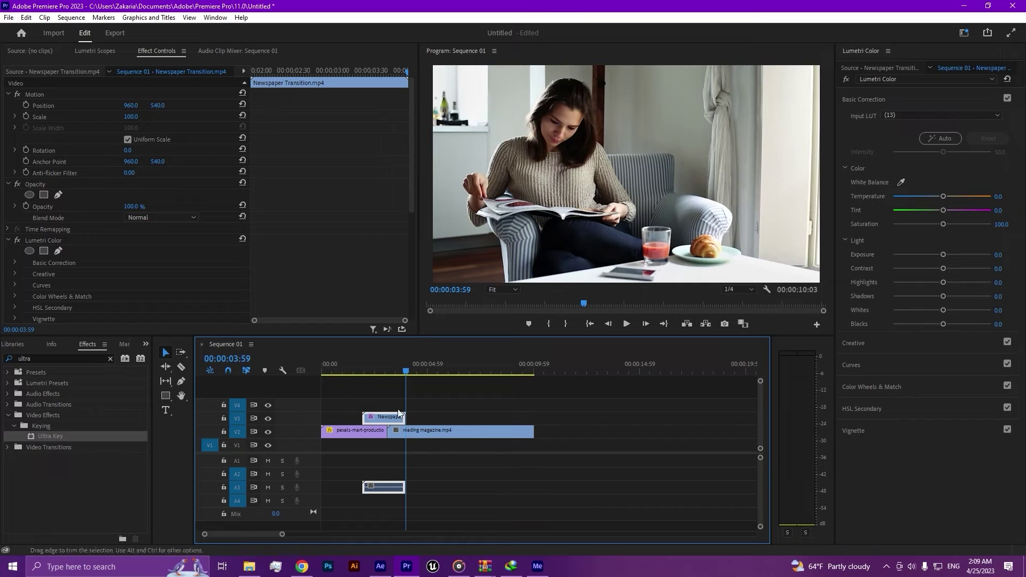
pyautogui.moveTo(343, 371); pyautogui.dragTo(362, 371)
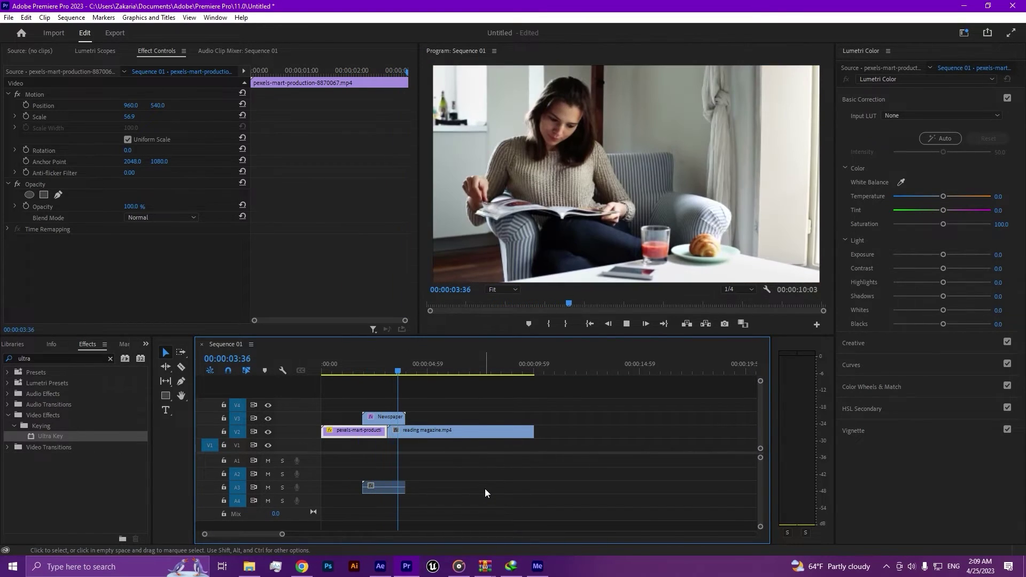
pyautogui.moveTo(384, 420); pyautogui.dragTo(393, 422)
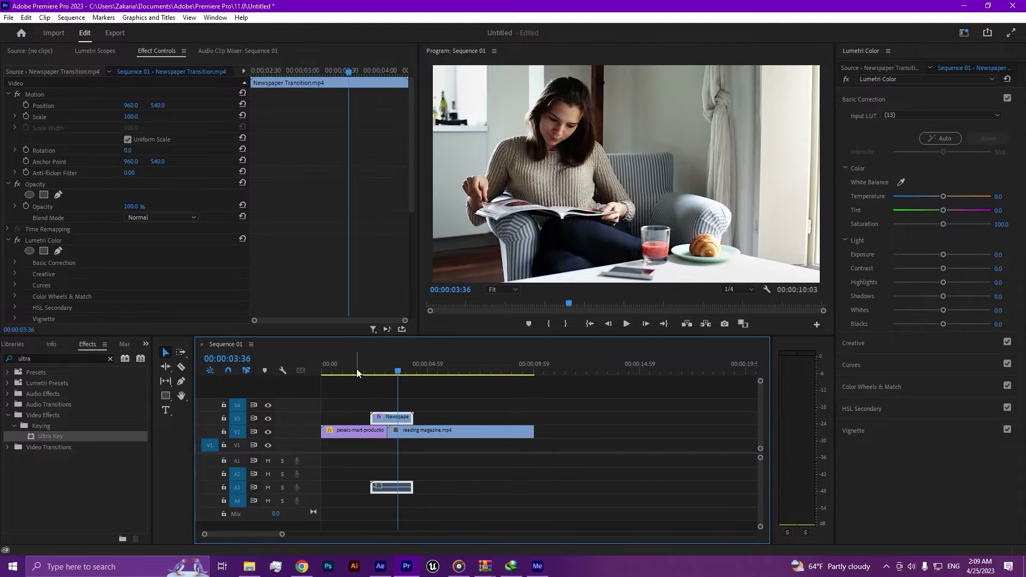
pyautogui.click(357, 372)
pyautogui.press('space')
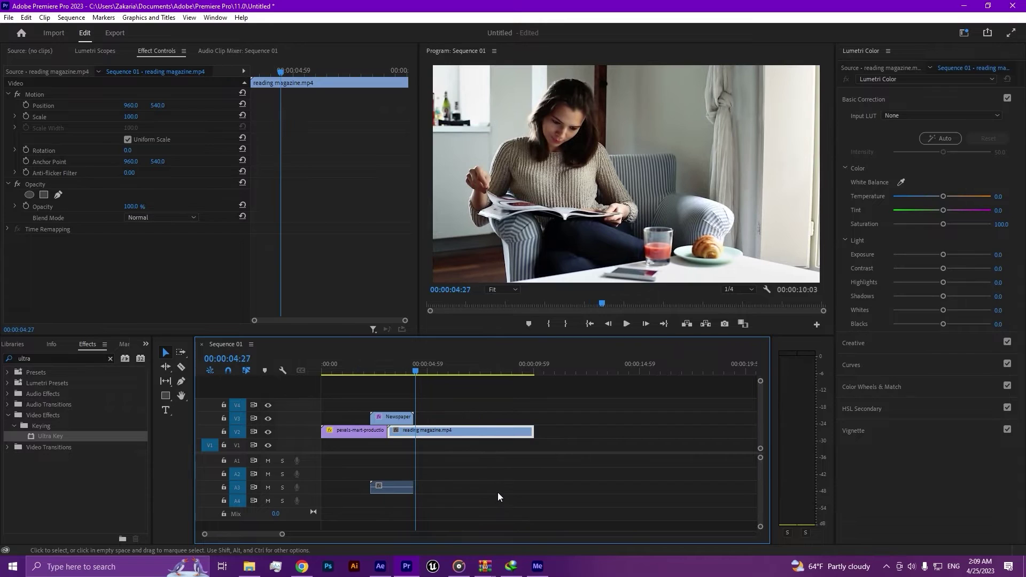
pyautogui.press('space')
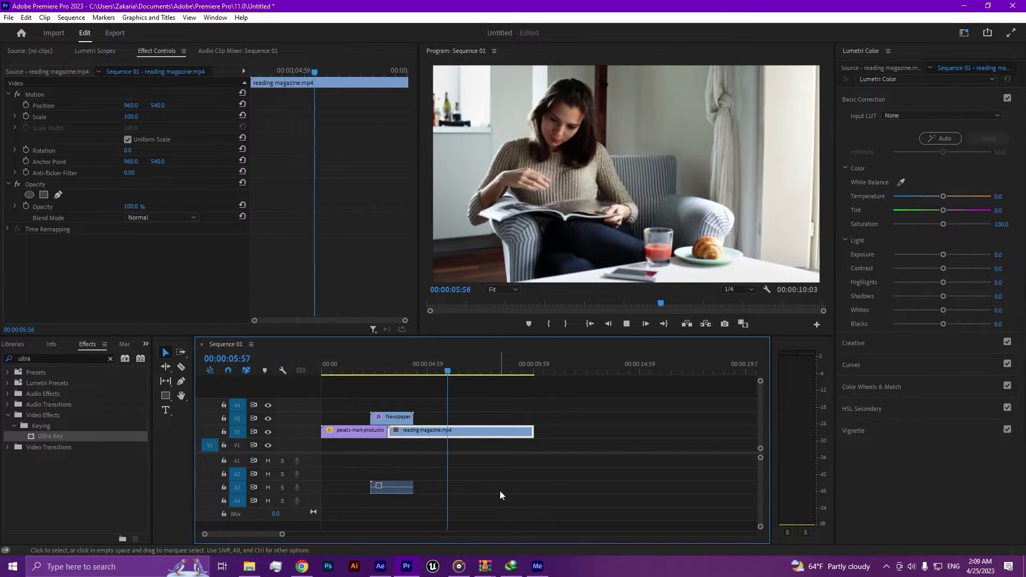
# - Trim the reading magazine clip to end at 00:00:06:06 and download the page-turn sound mp3
pyautogui.moveTo(538, 431); pyautogui.dragTo(530, 431)
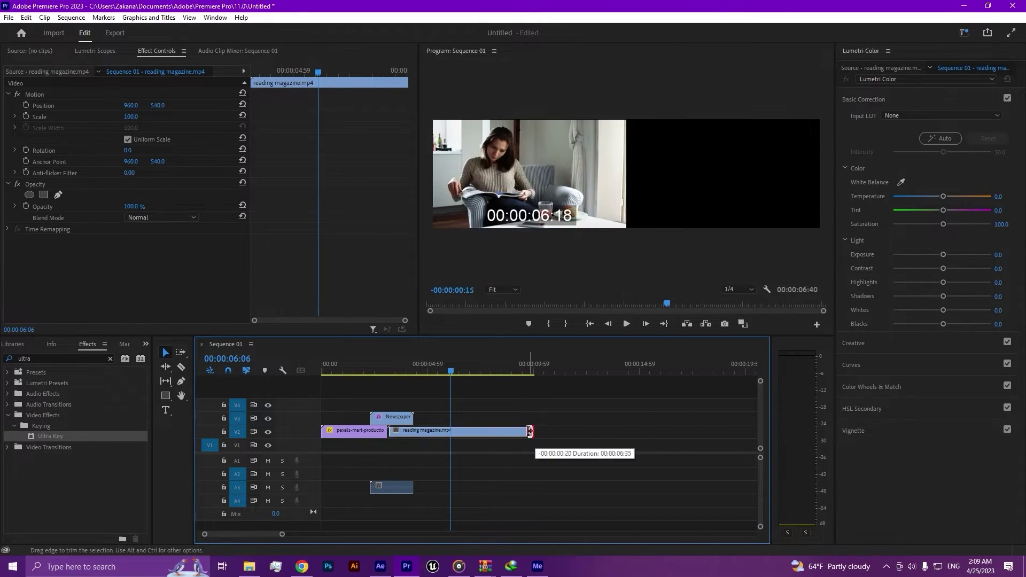
pyautogui.moveTo(453, 425); pyautogui.dragTo(451, 432)
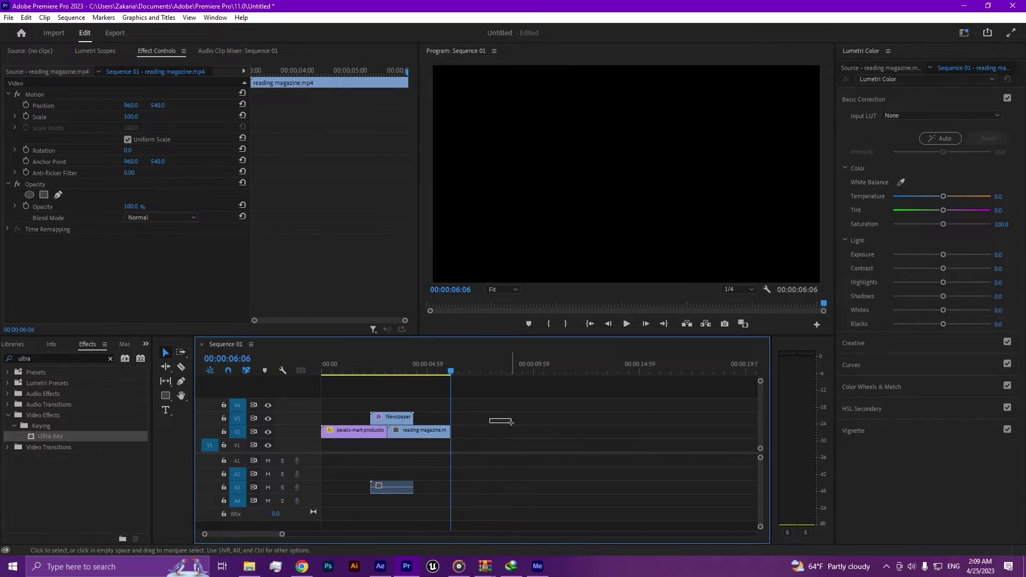
pyautogui.moveTo(511, 422); pyautogui.dragTo(511, 428)
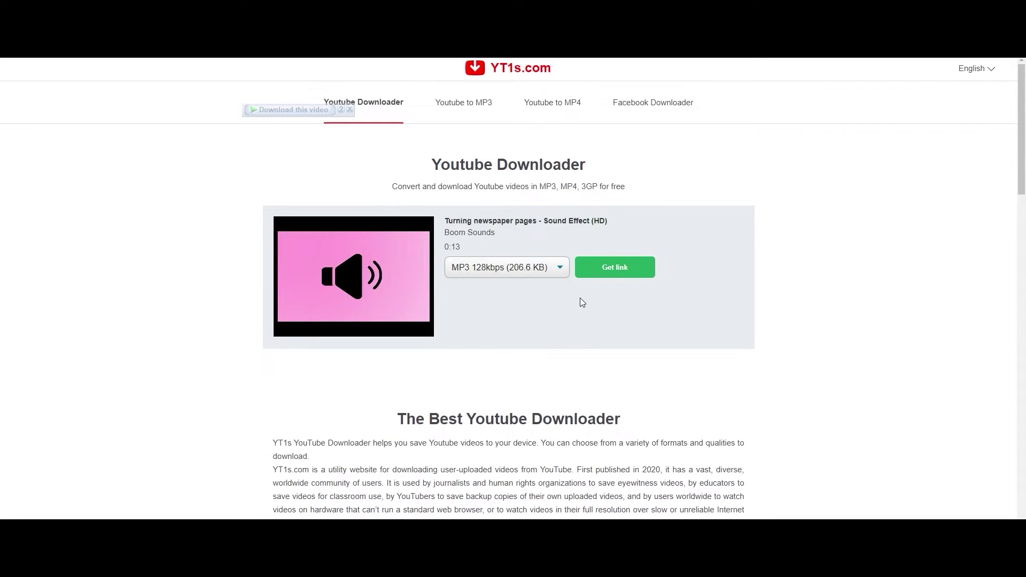
pyautogui.click(580, 269)
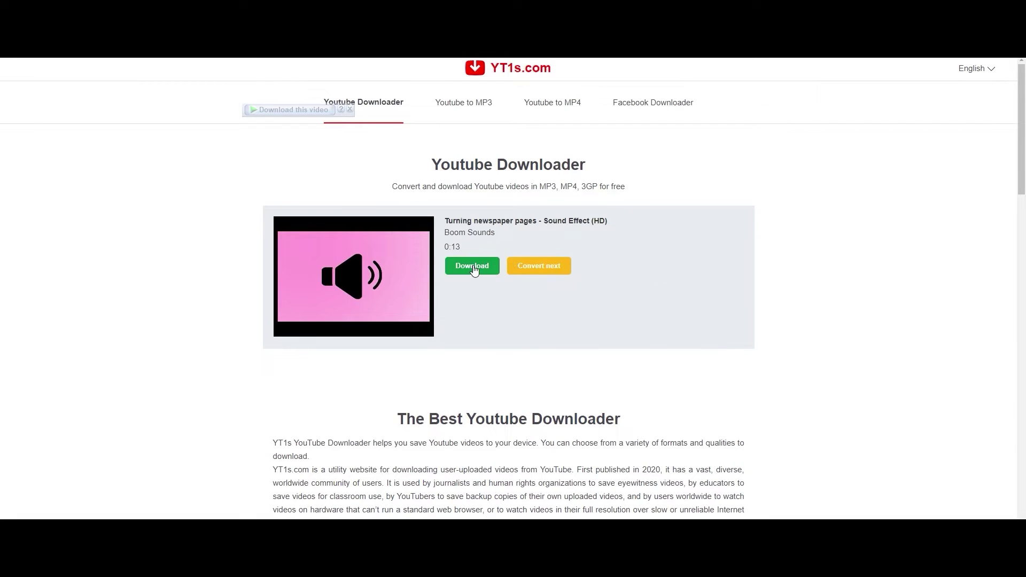
pyautogui.click(474, 272)
# - Save the downloaded page-turn mp3 and place it on A2 beneath the newspaper transition
pyautogui.click(502, 327)
pyautogui.click(407, 566)
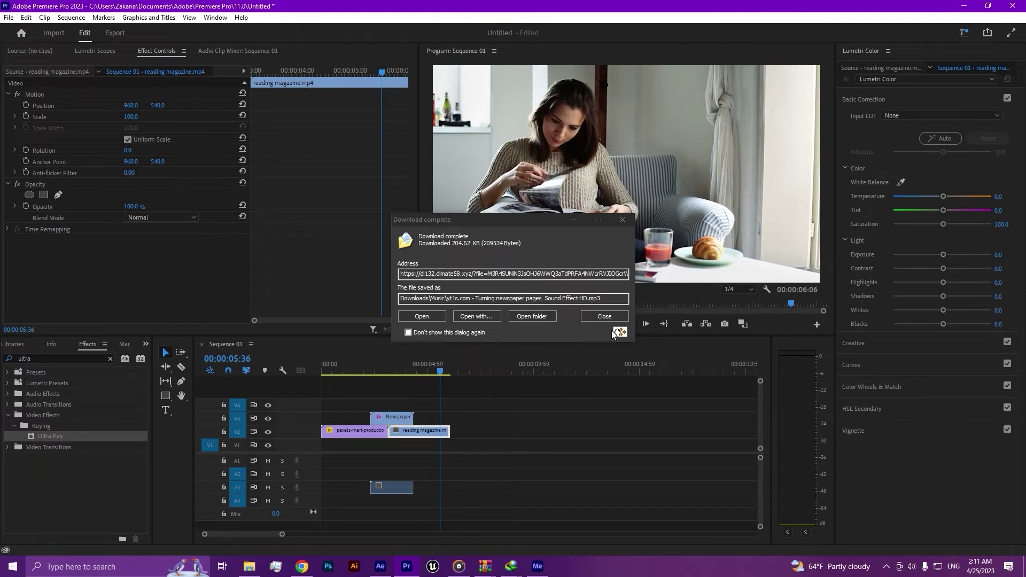
pyautogui.moveTo(613, 332); pyautogui.dragTo(581, 423)
pyautogui.moveTo(463, 414); pyautogui.dragTo(425, 474)
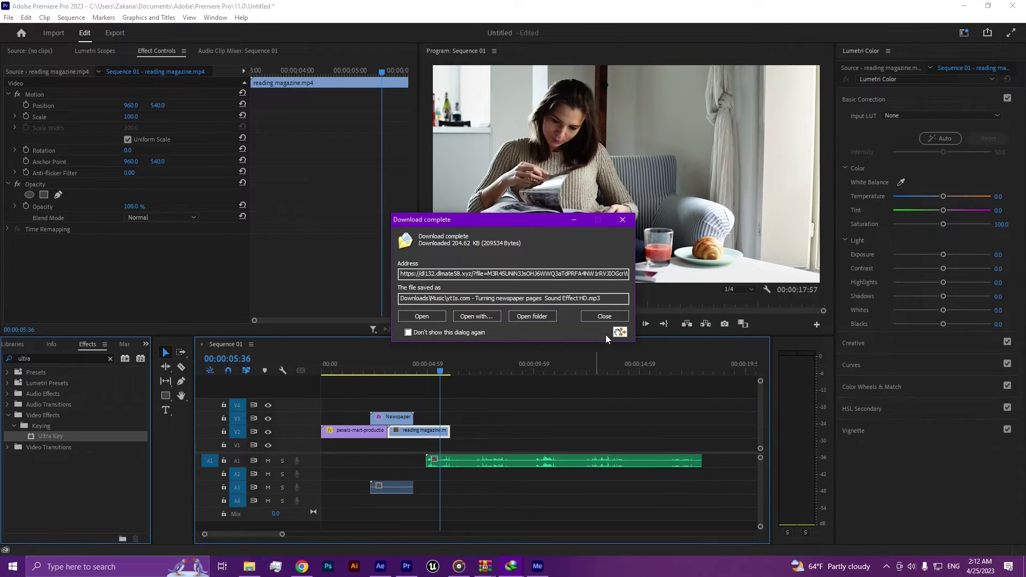
pyautogui.click(605, 316)
# - Zoom in on the sound clip, delete its extra tail, and replay the transition
pyautogui.press('=')
pyautogui.press('=')
pyautogui.press('Up')
pyautogui.press('space')
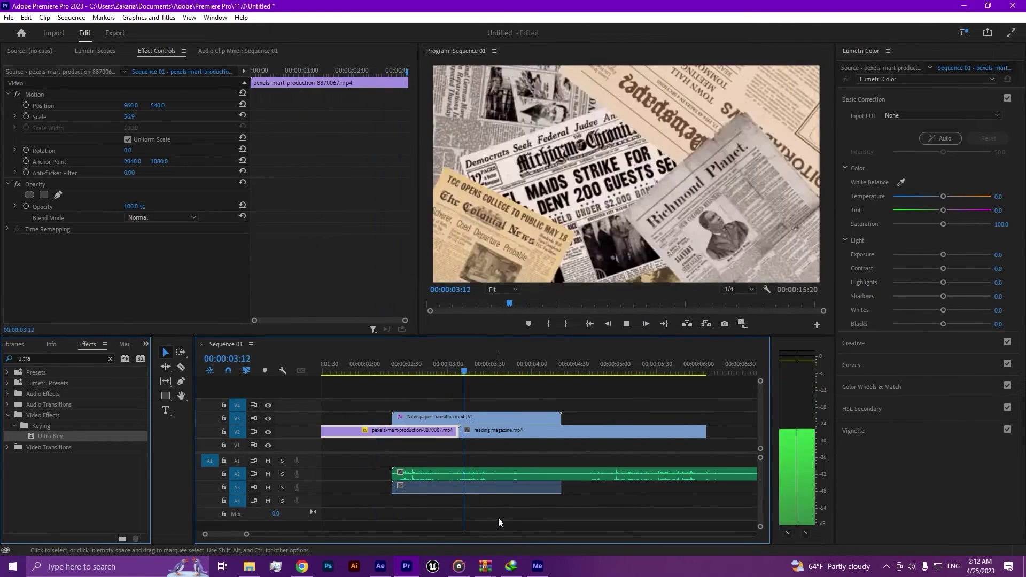
pyautogui.click(465, 474)
pyautogui.click(581, 478)
pyautogui.press('Delete')
pyautogui.press('Up')
pyautogui.press('space')
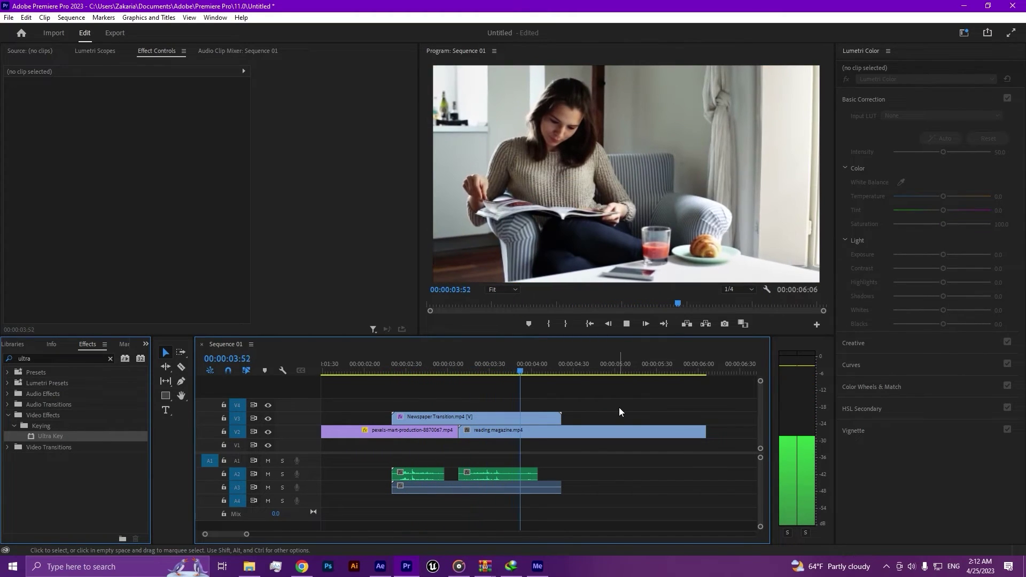
pyautogui.press('space')
pyautogui.click(577, 431)
pyautogui.click(373, 370)
pyautogui.press('space')
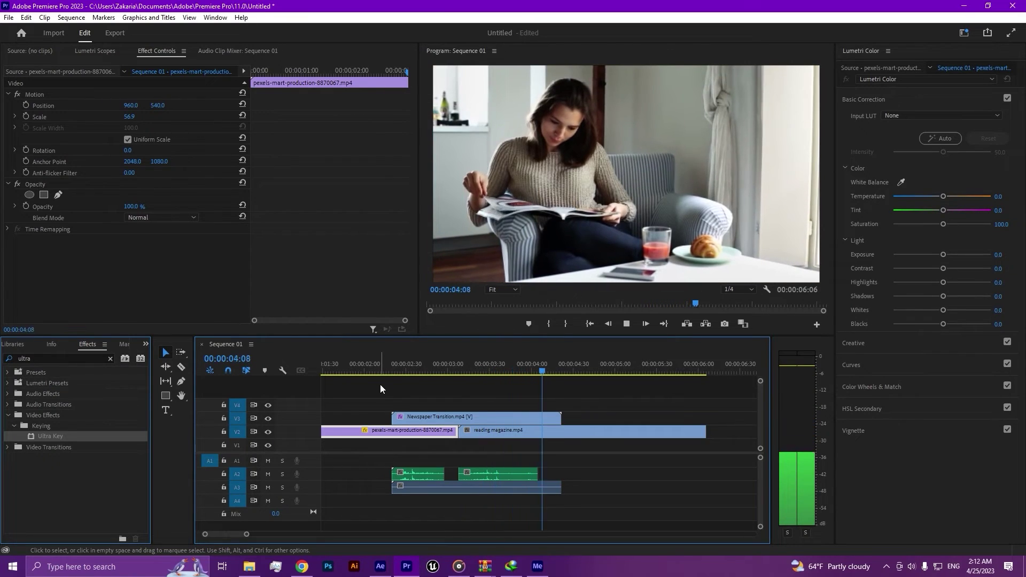
pyautogui.press('space')
pyautogui.click(372, 363)
pyautogui.press('space')
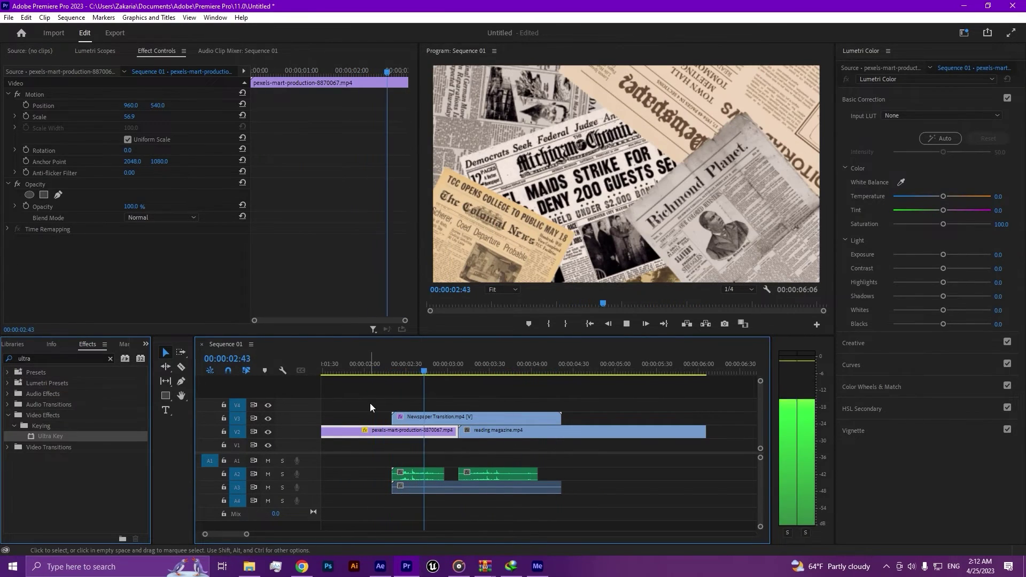
pyautogui.press('space')
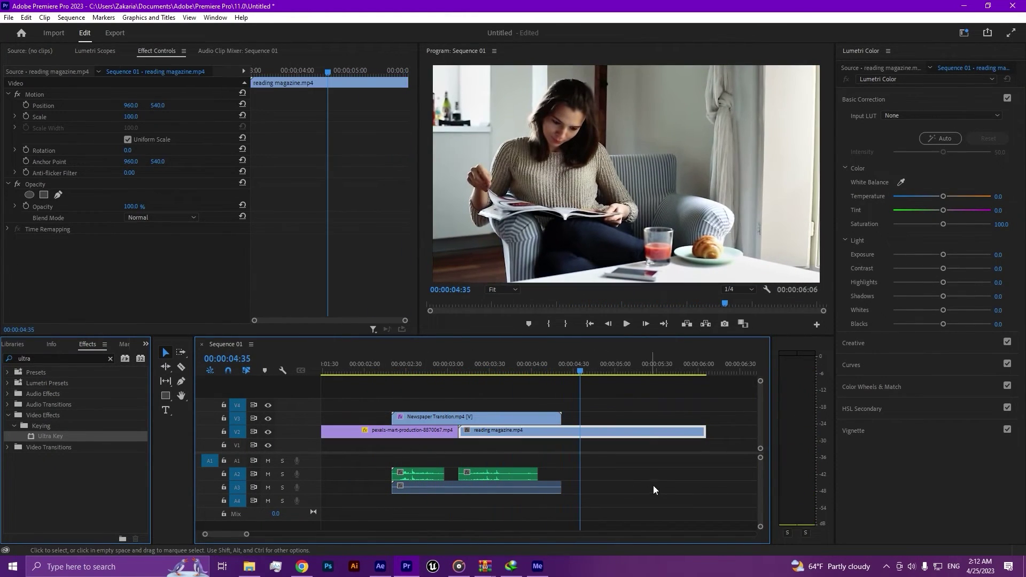
pyautogui.moveTo(546, 369); pyautogui.dragTo(477, 408)
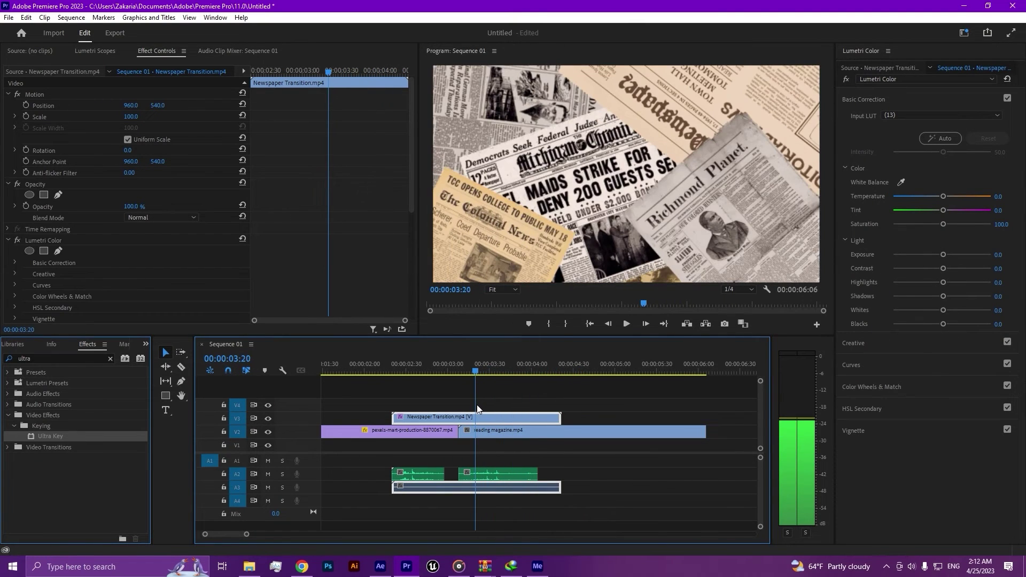
pyautogui.click(430, 430)
pyautogui.press('Home')
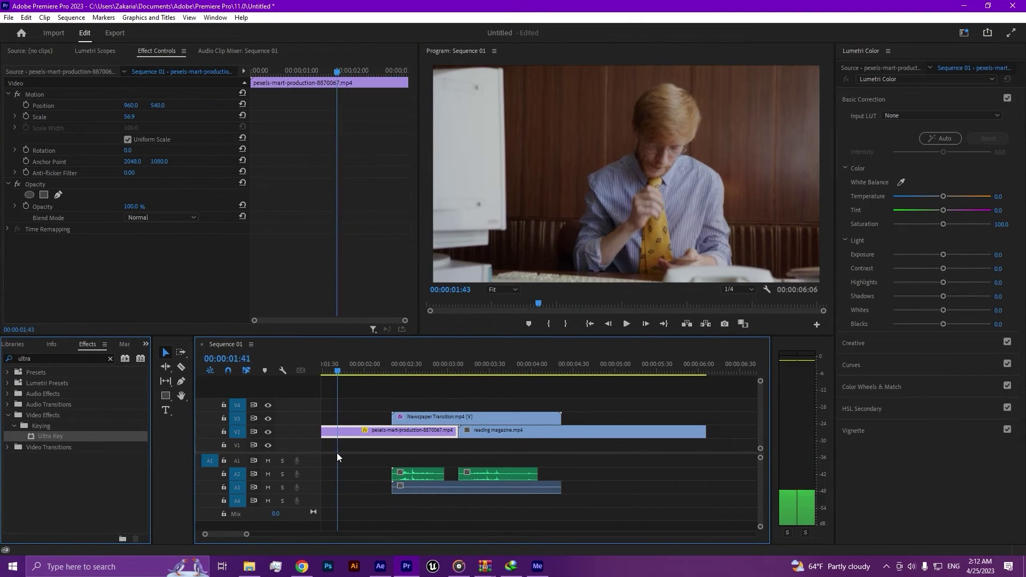
pyautogui.click(466, 404)
pyautogui.press('space')
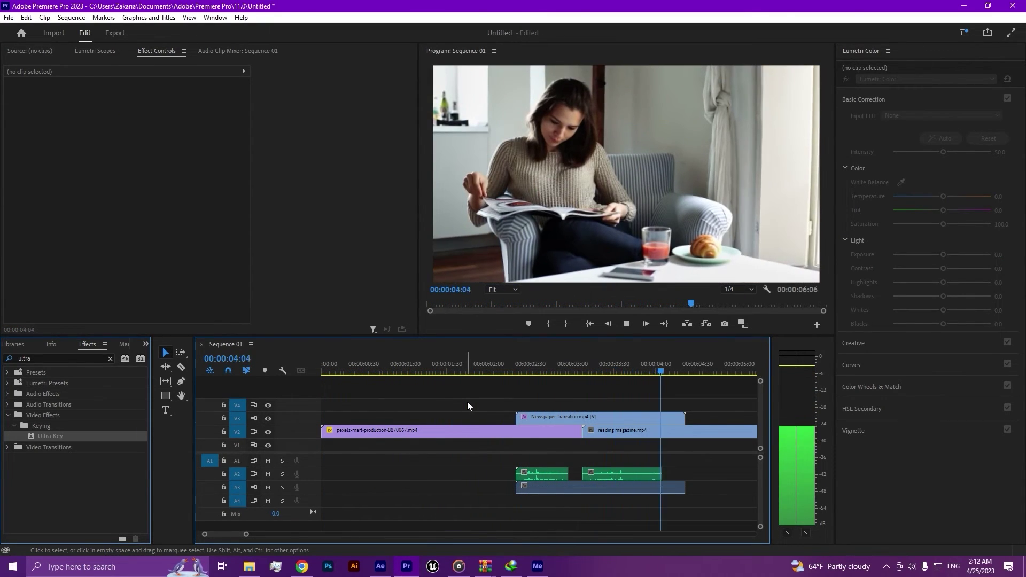
pyautogui.click(517, 419)
pyautogui.press('-')
pyautogui.press('-')
pyautogui.click(579, 421)
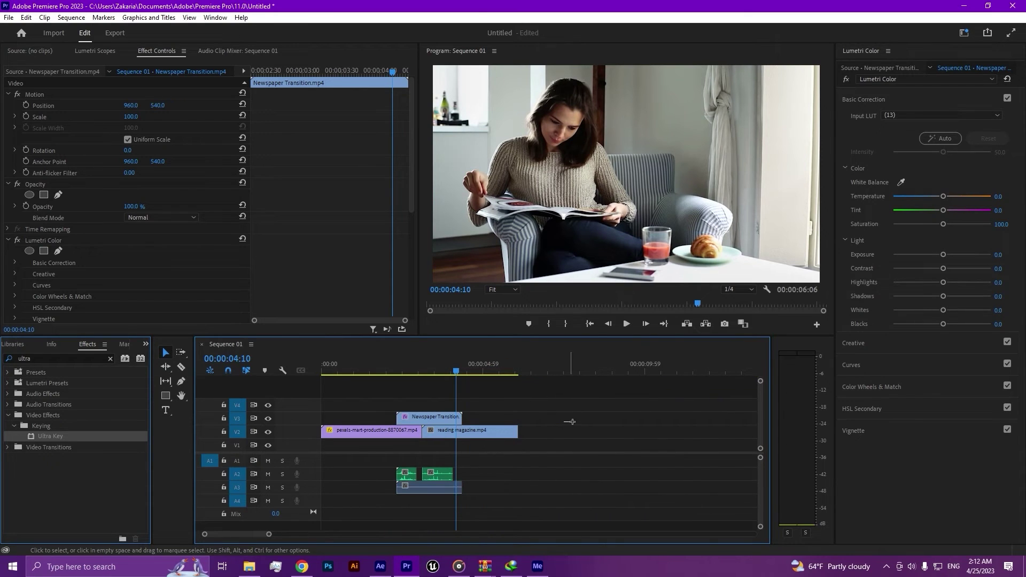
pyautogui.press('space')
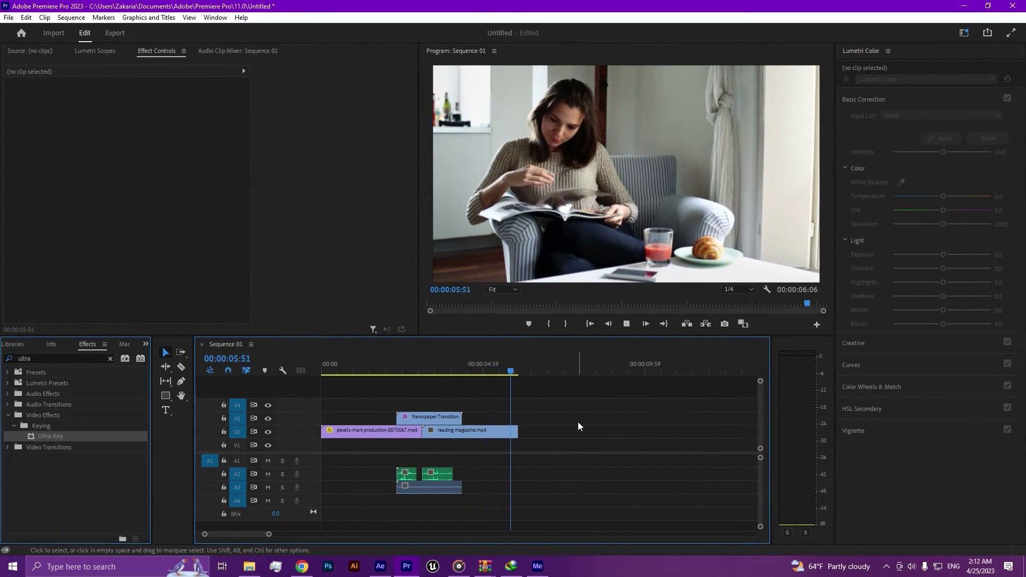